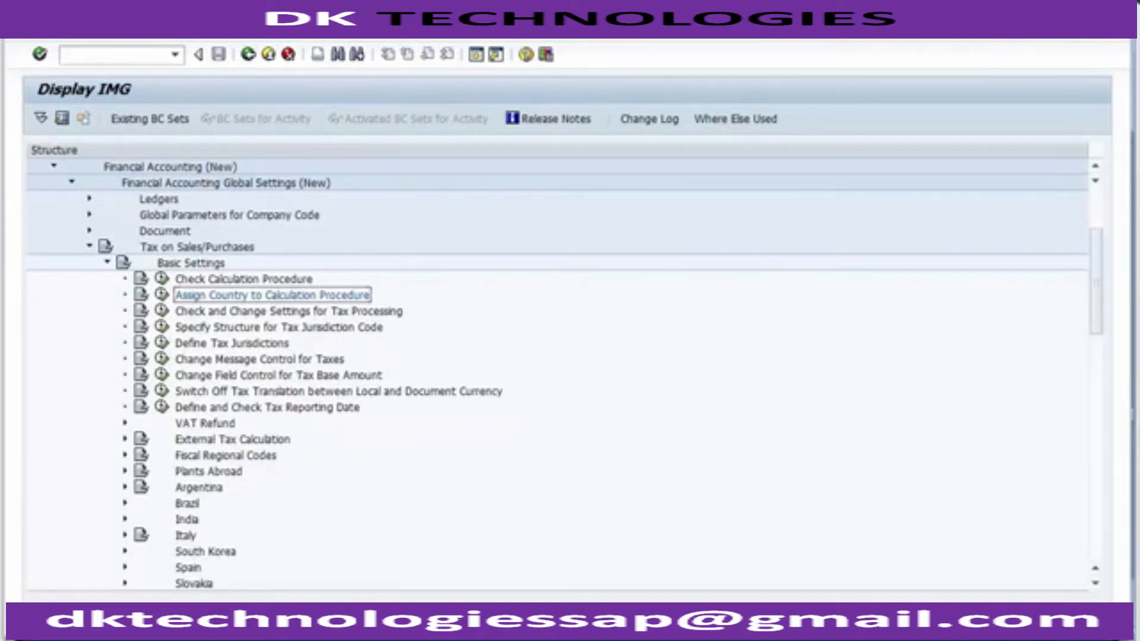
Step: Switch to the PowerPoint presentation and advance to the slide on specifying the structure for the tax jurisdiction code
{"action": "left_click", "coordinate": [286, 635]}
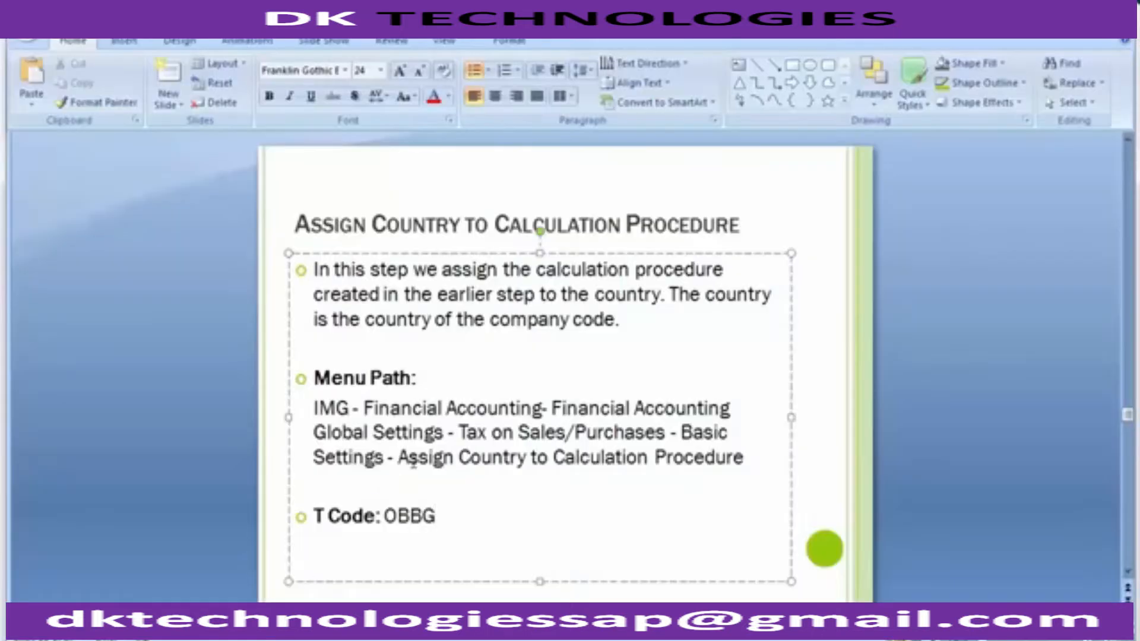
{"action": "left_click", "coordinate": [197, 390]}
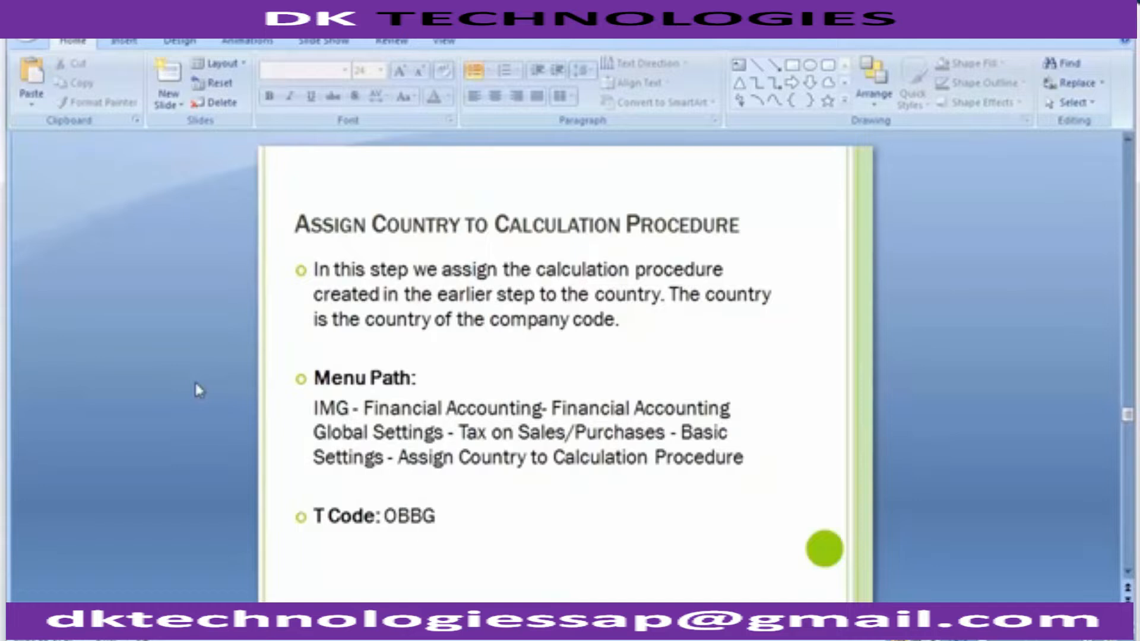
{"action": "scroll", "coordinate": [198, 389], "scroll_direction": "down", "scroll_amount": 1}
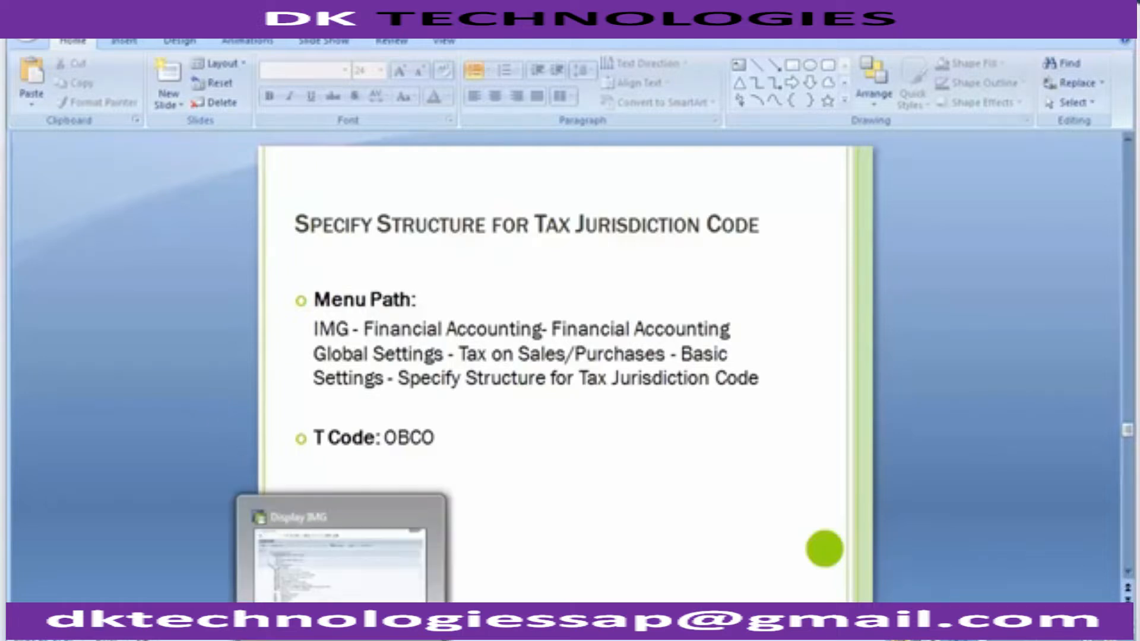
Step: Compare the slide's menu path for Specify Structure for Tax Jurisdiction Code with the Basic Settings activities in the SAP IMG
{"action": "left_click", "coordinate": [315, 546]}
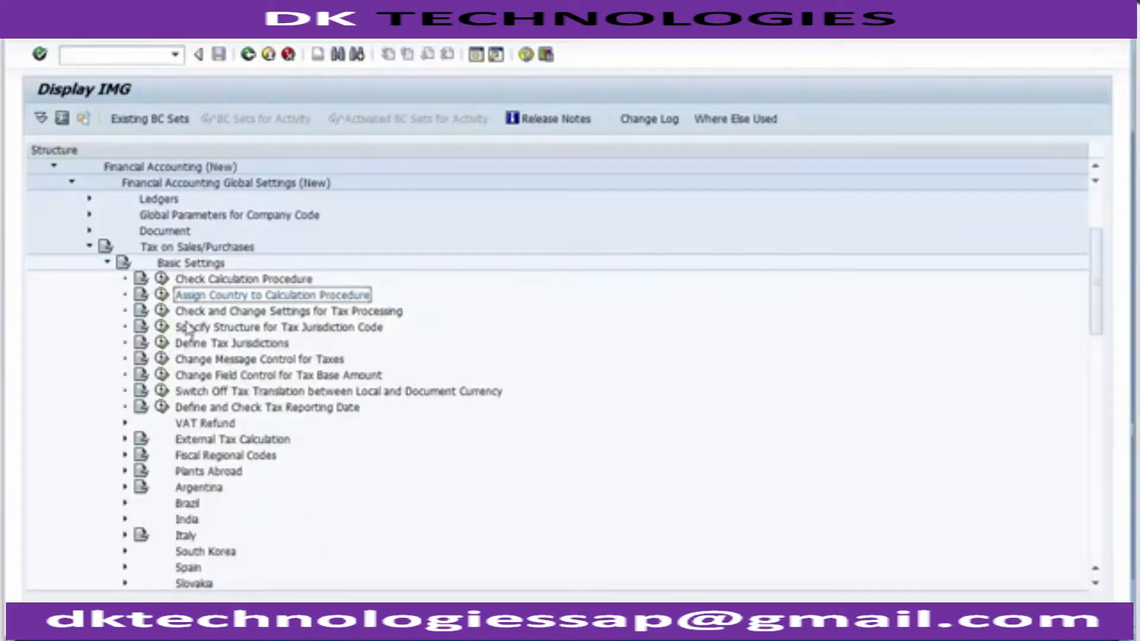
{"action": "left_click", "coordinate": [201, 345]}
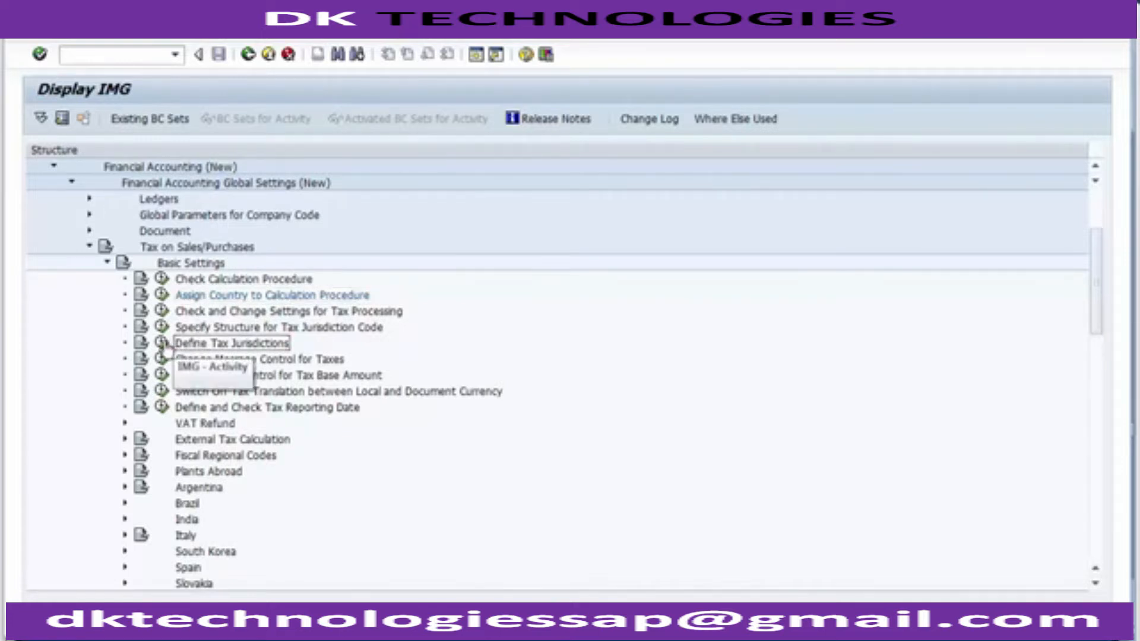
{"action": "key", "text": "alt+Tab"}
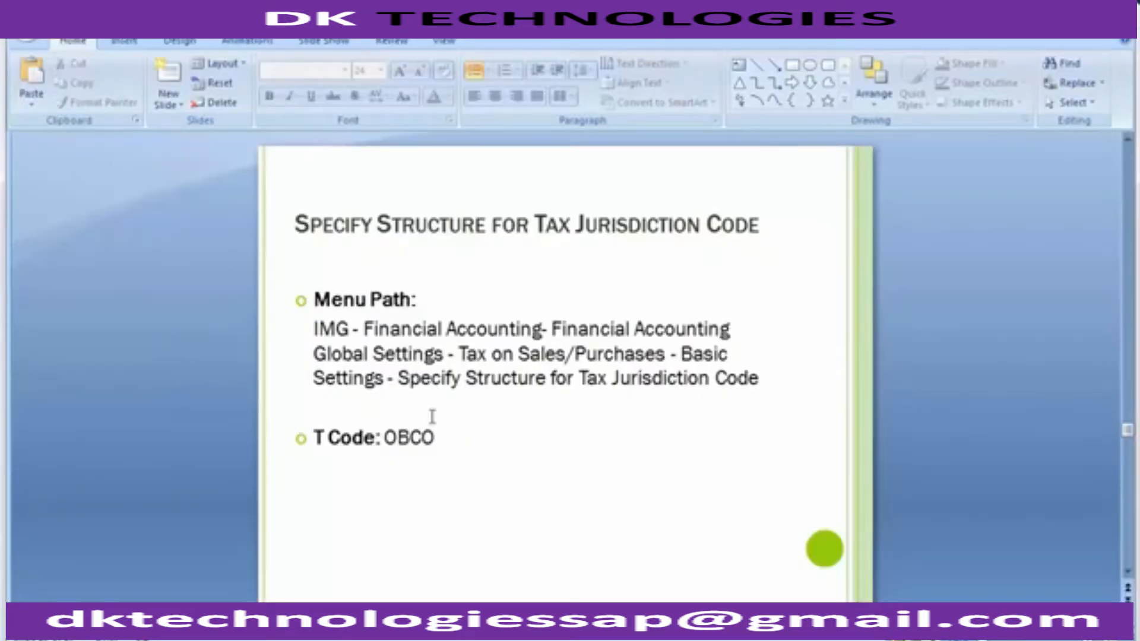
{"action": "left_click_drag", "start_coordinate": [397, 378], "coordinate": [715, 378]}
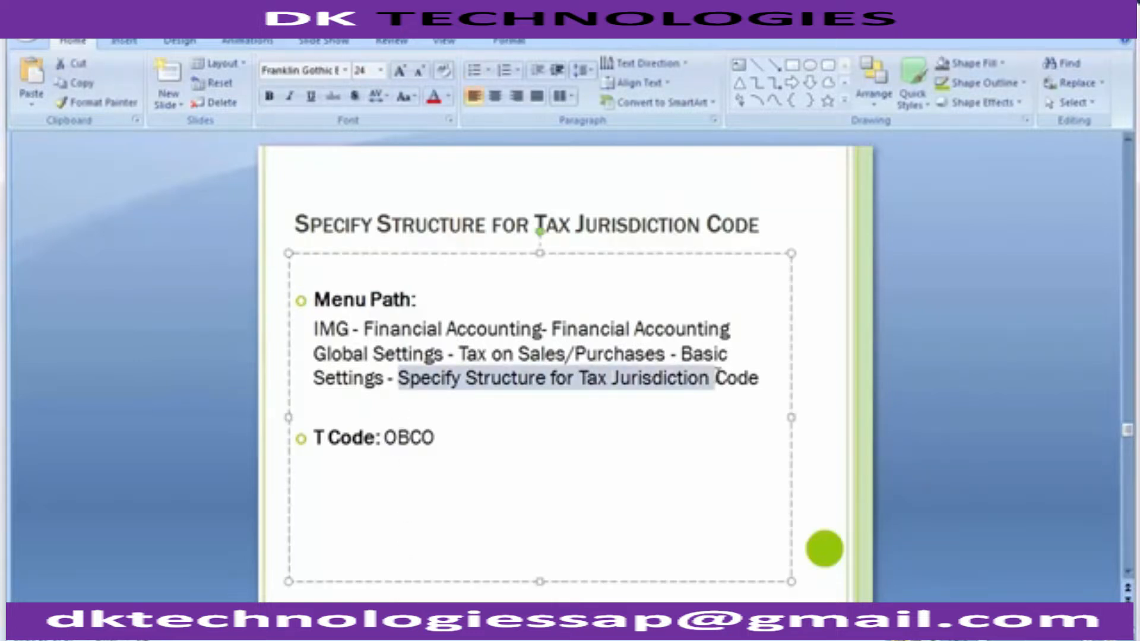
{"action": "left_click", "coordinate": [191, 372]}
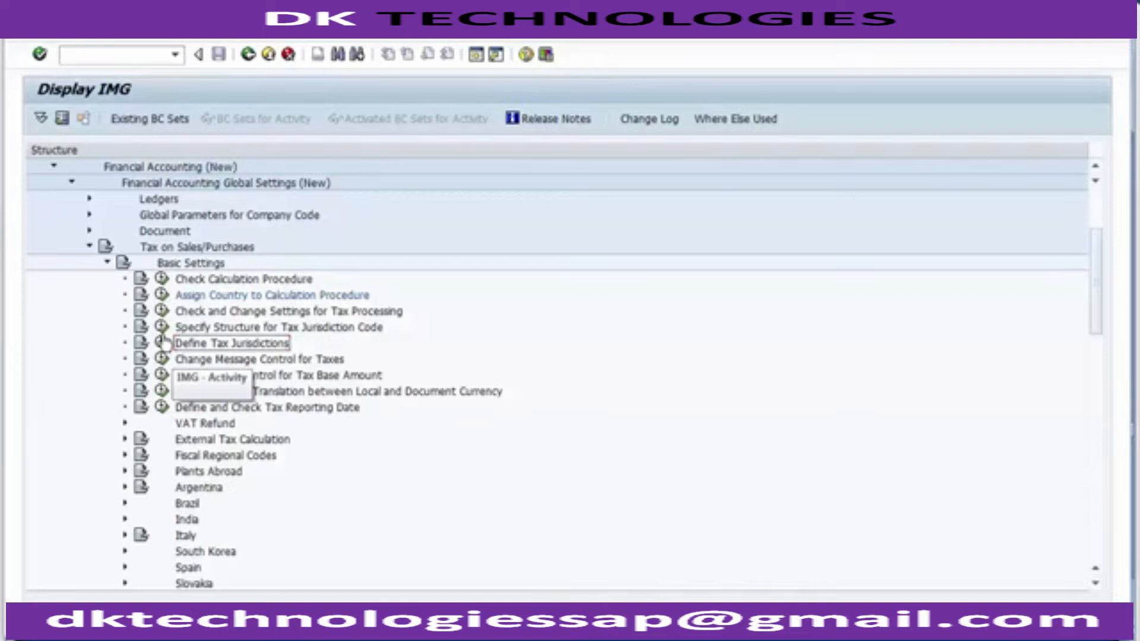
Step: Open the Specify Structure for Tax Jurisdiction Code activity and widen the Schema column to show full schema names
{"action": "left_click", "coordinate": [197, 334]}
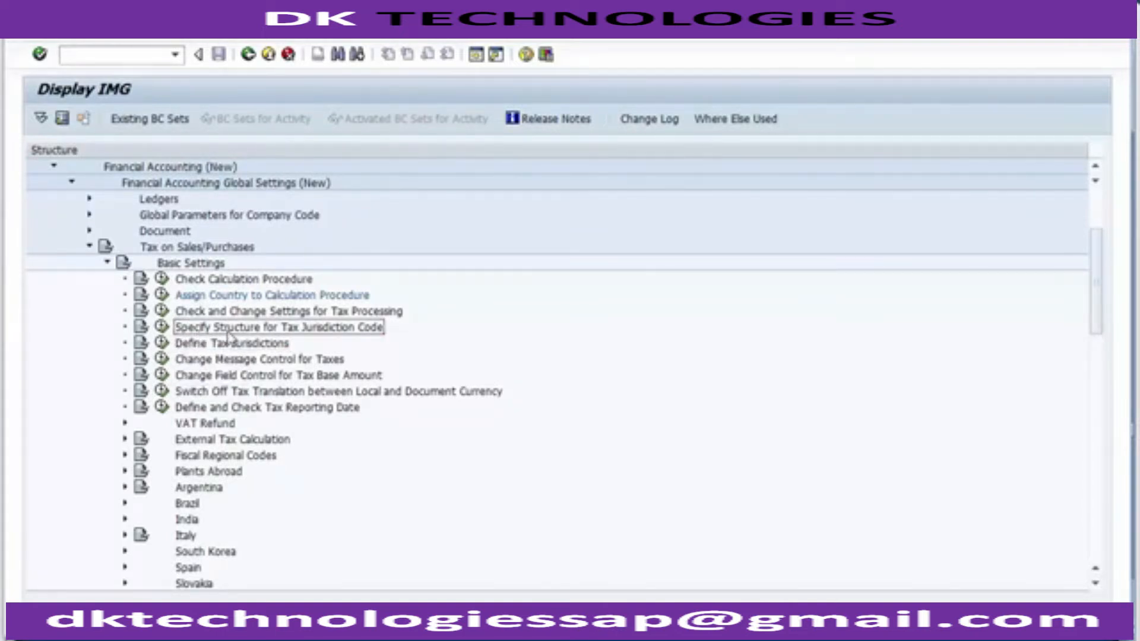
{"action": "left_click", "coordinate": [161, 328]}
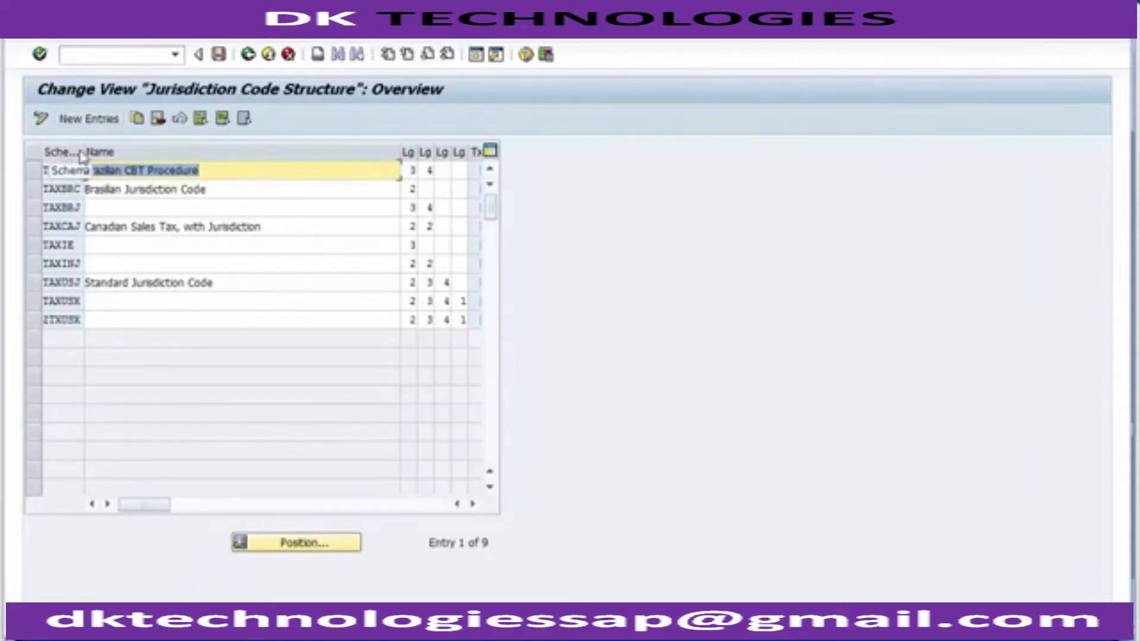
{"action": "left_click_drag", "start_coordinate": [82, 153], "coordinate": [102, 153]}
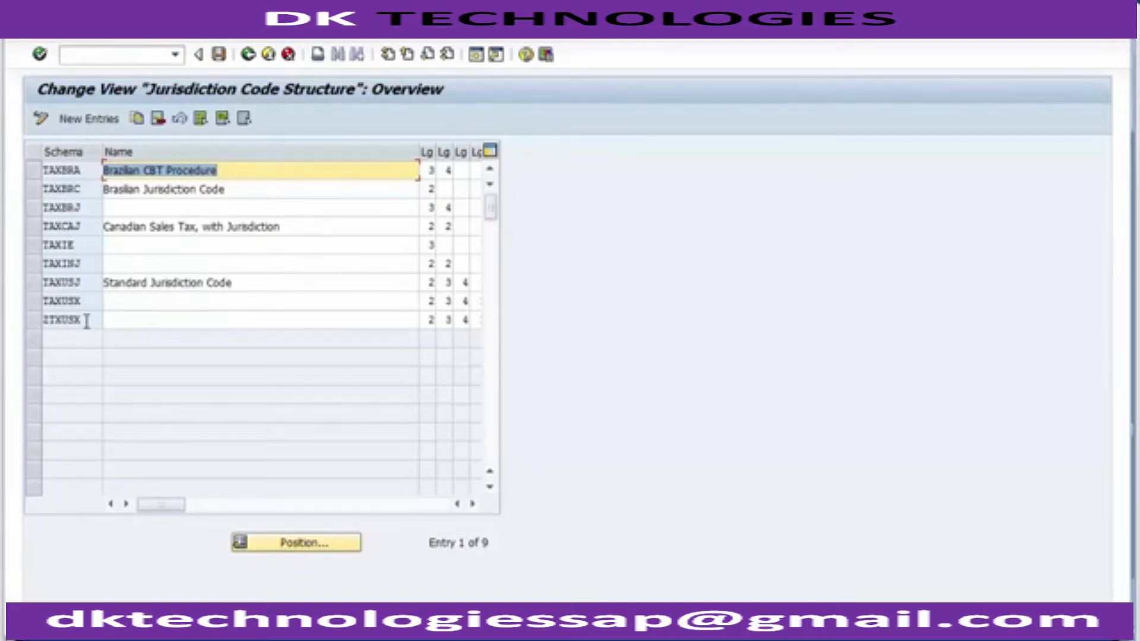
Step: Examine the four length fields and the tax indicator of the existing ZTXUSX jurisdiction structure
{"action": "left_click", "coordinate": [429, 321]}
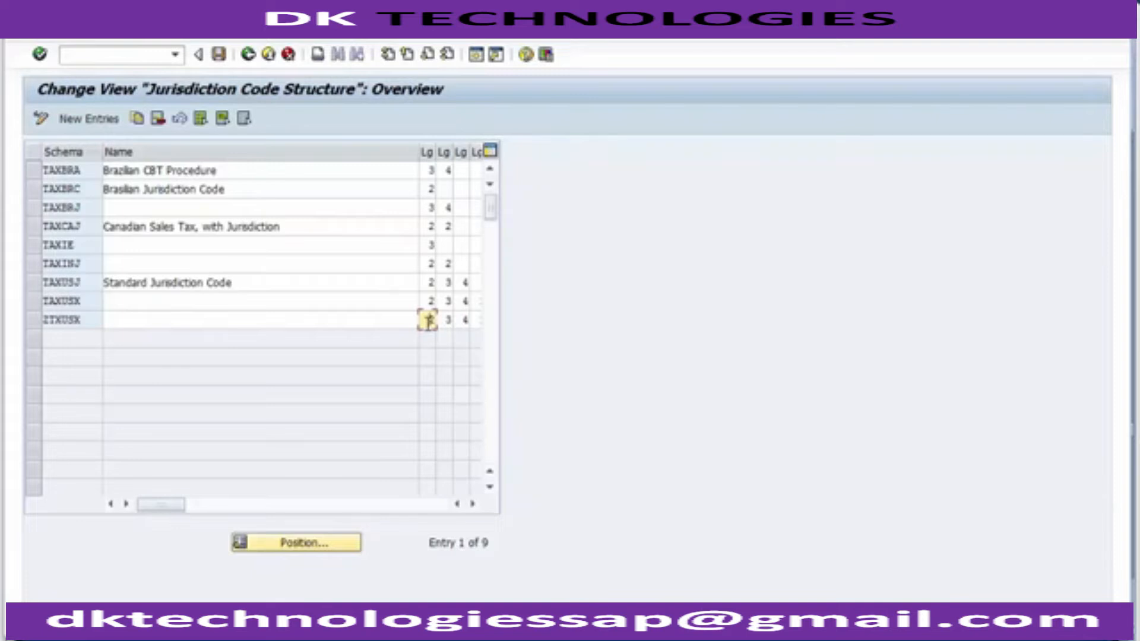
{"action": "left_click", "coordinate": [444, 321]}
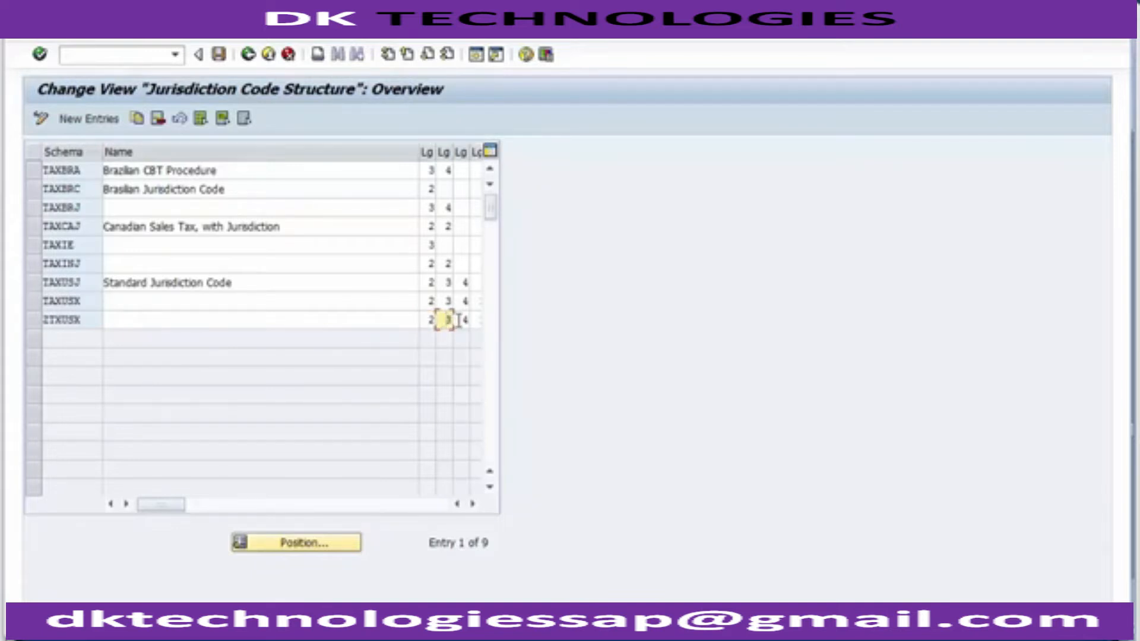
{"action": "left_click", "coordinate": [461, 320]}
{"action": "left_click", "coordinate": [472, 503]}
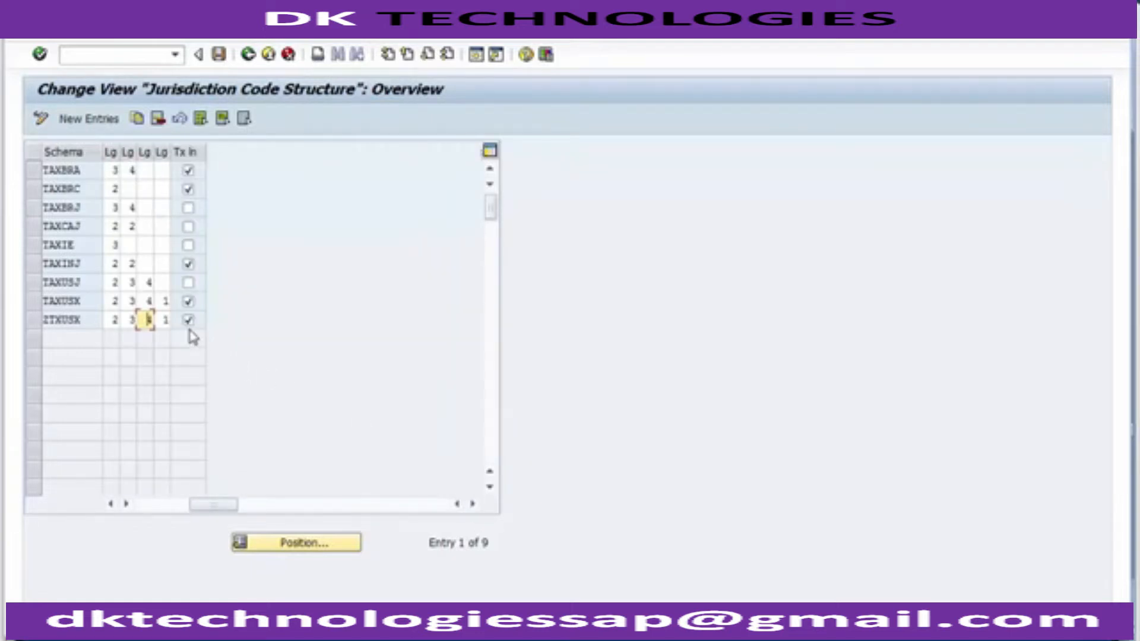
{"action": "left_click", "coordinate": [165, 321]}
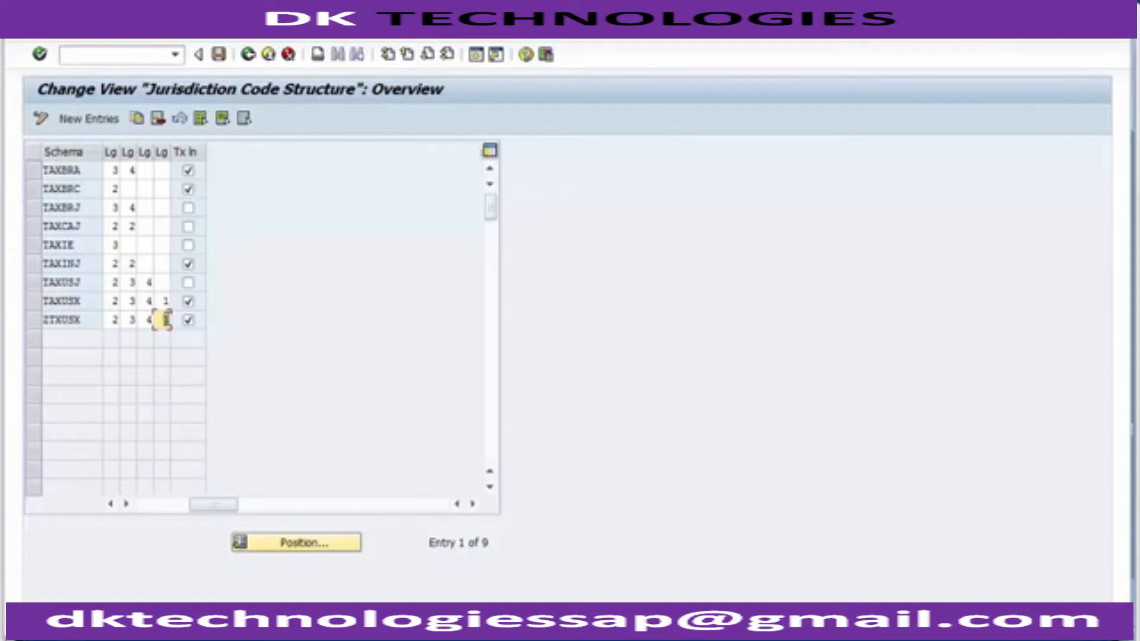
{"action": "left_click", "coordinate": [115, 321]}
{"action": "left_click", "coordinate": [128, 321]}
{"action": "left_click", "coordinate": [145, 320]}
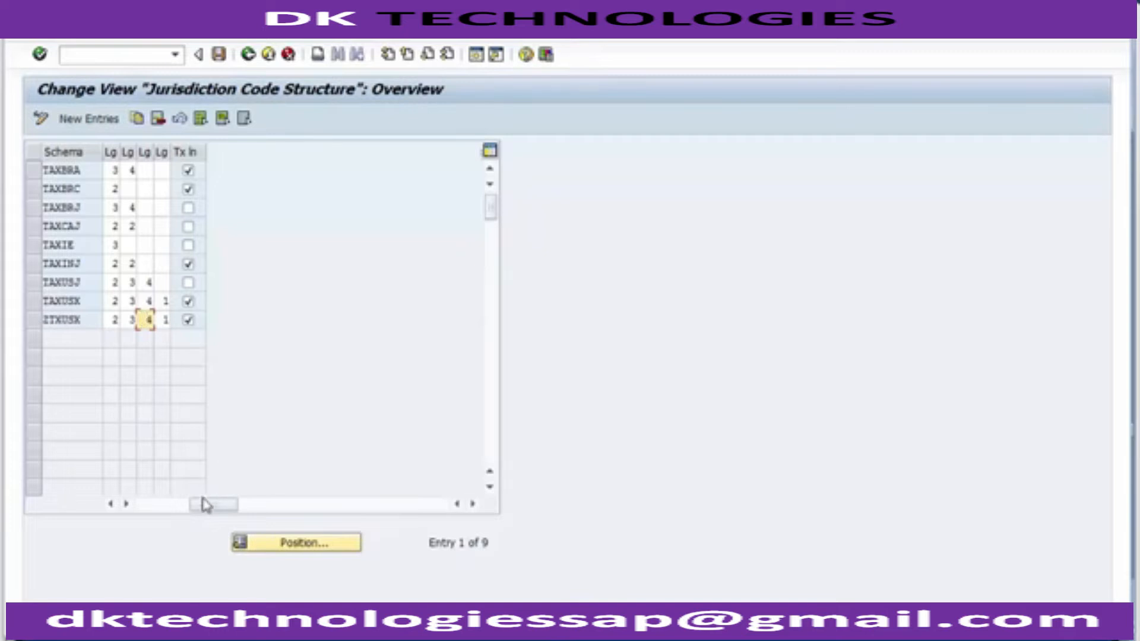
{"action": "left_click_drag", "start_coordinate": [196, 506], "coordinate": [127, 514]}
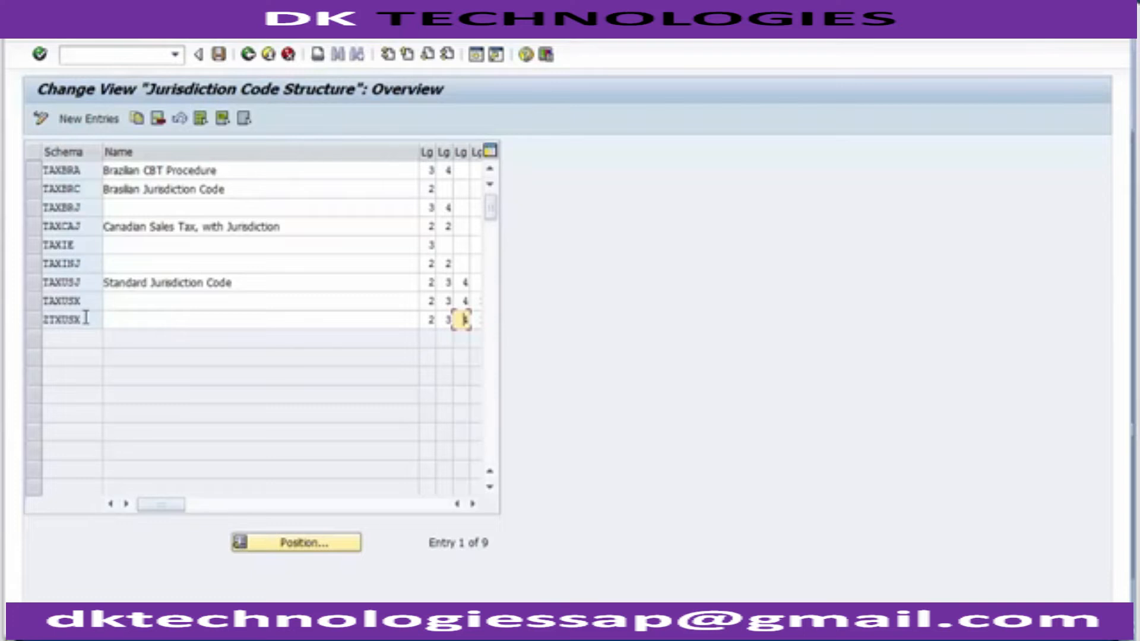
Step: Start a new jurisdiction structure entry and choose USATAX as its schema from the list of possible values
{"action": "left_click", "coordinate": [81, 121]}
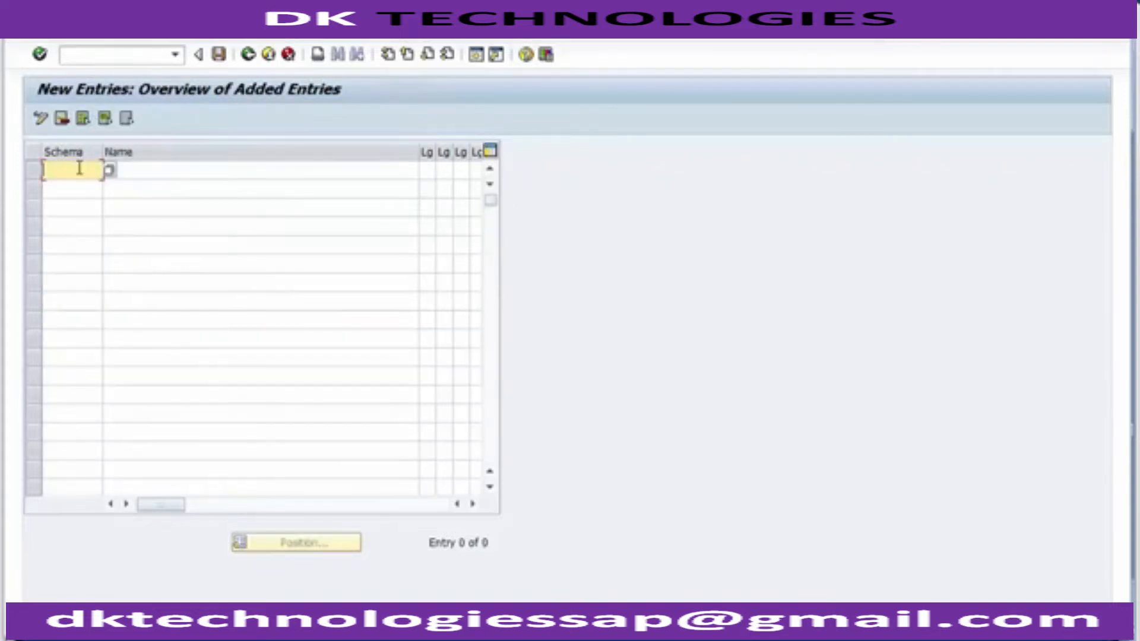
{"action": "key", "text": "F4"}
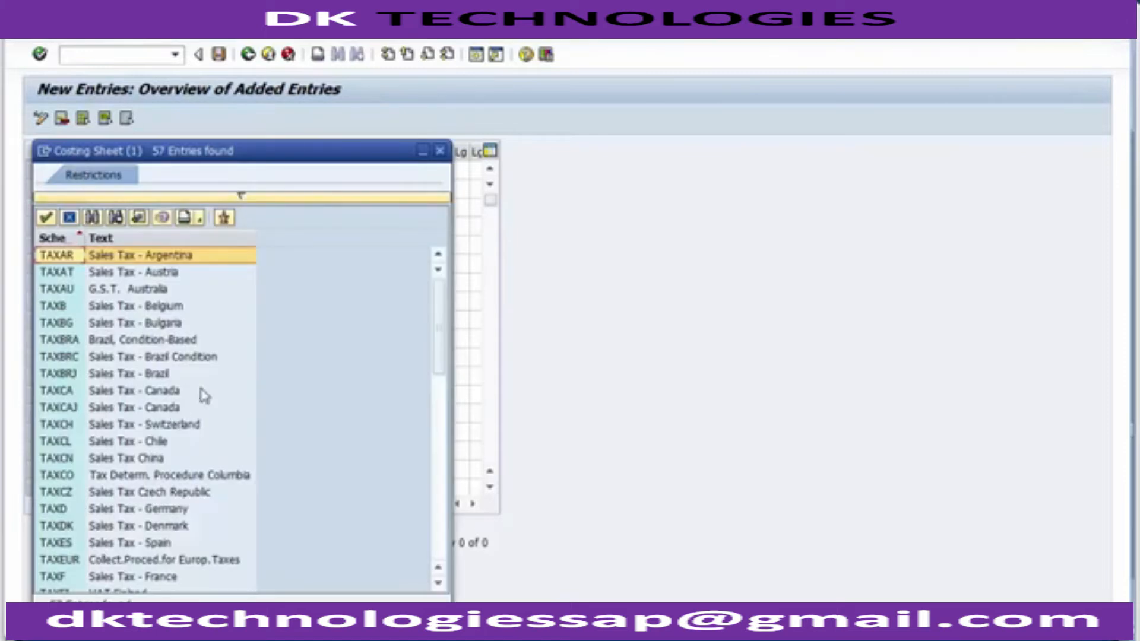
{"action": "left_click_drag", "start_coordinate": [437, 323], "coordinate": [437, 523]}
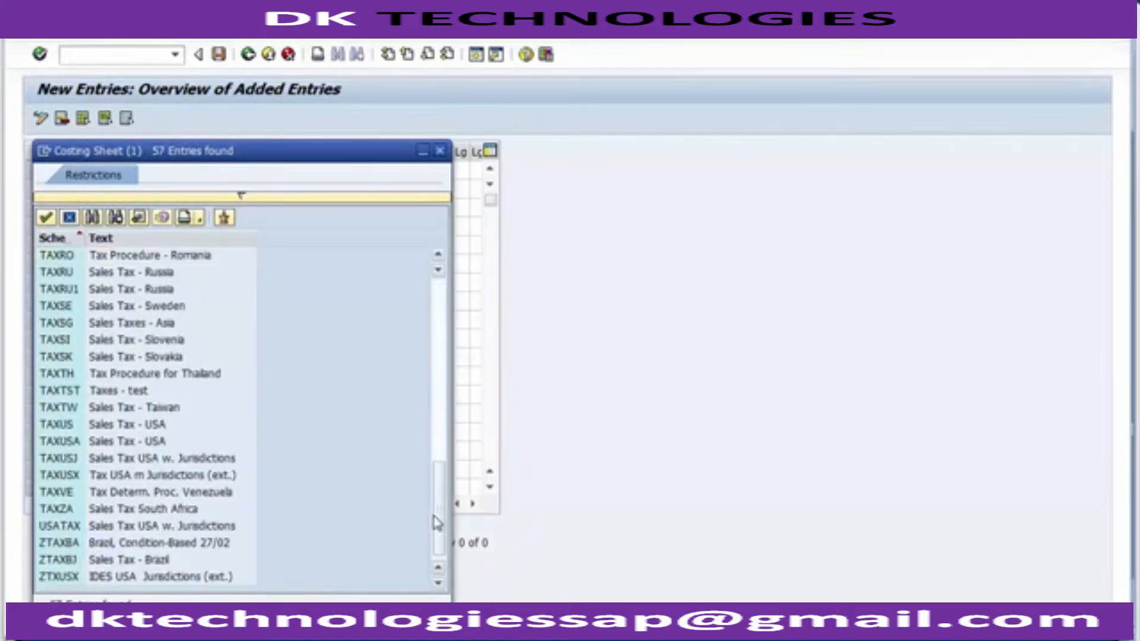
{"action": "left_click", "coordinate": [179, 531]}
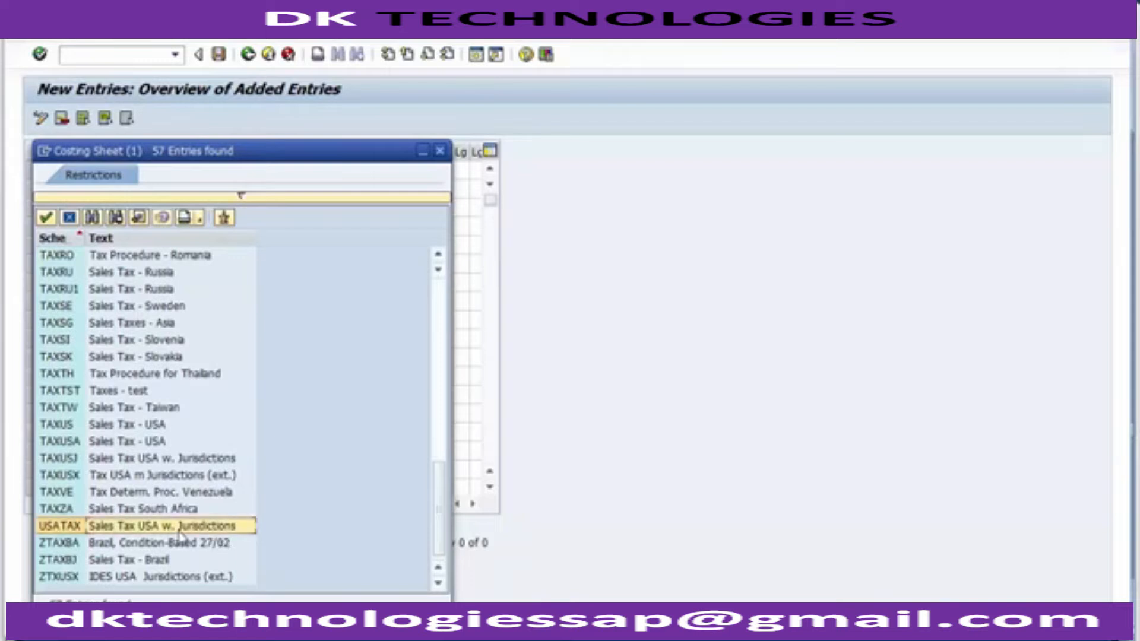
{"action": "double_click", "coordinate": [79, 526]}
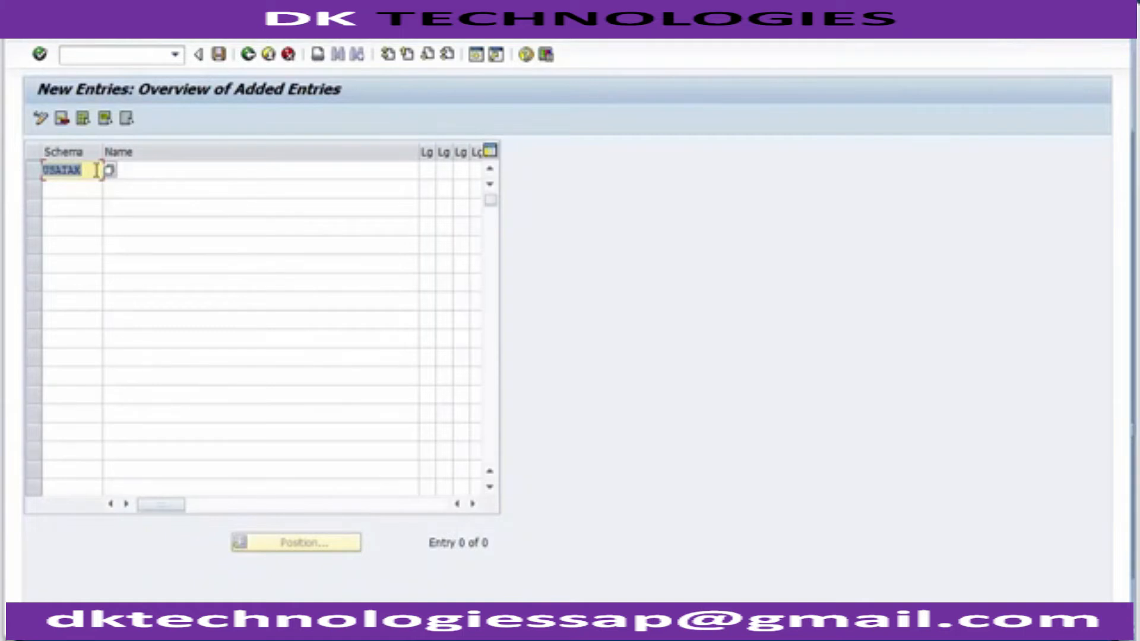
Step: Name the USATAX entry "USATax Jurisdiction"
{"action": "left_click", "coordinate": [131, 171]}
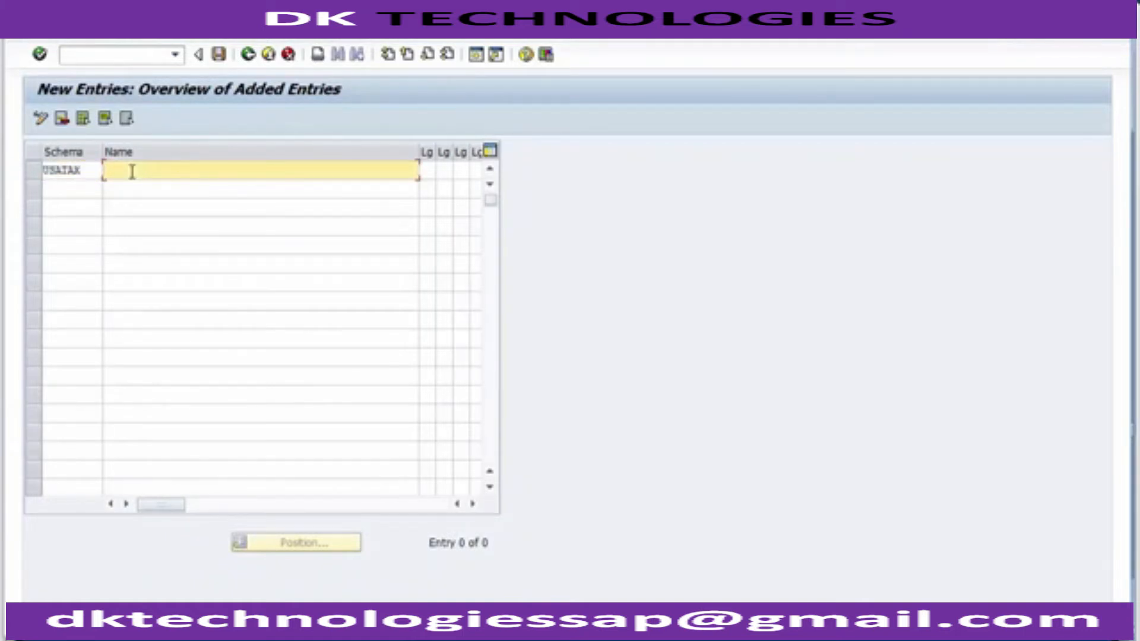
{"action": "type", "text": "USA"}
{"action": "type", "text": "Tax"}
{"action": "type", "text": " 3"}
{"action": "type", "text": "risd"}
{"action": "type", "text": "ic"}
{"action": "type", "text": "tion"}
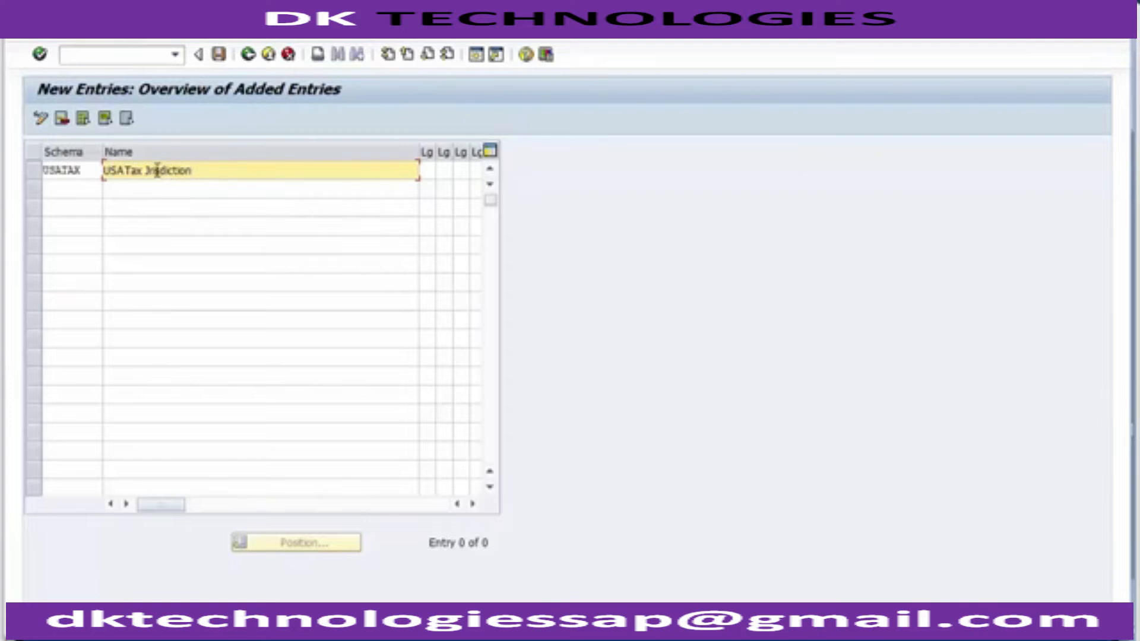
{"action": "left_click", "coordinate": [152, 171]}
{"action": "type", "text": "urisdic"}
Step: Set the first three length fields of the USATAX entry to 2, 3 and 4
{"action": "left_click", "coordinate": [427, 171]}
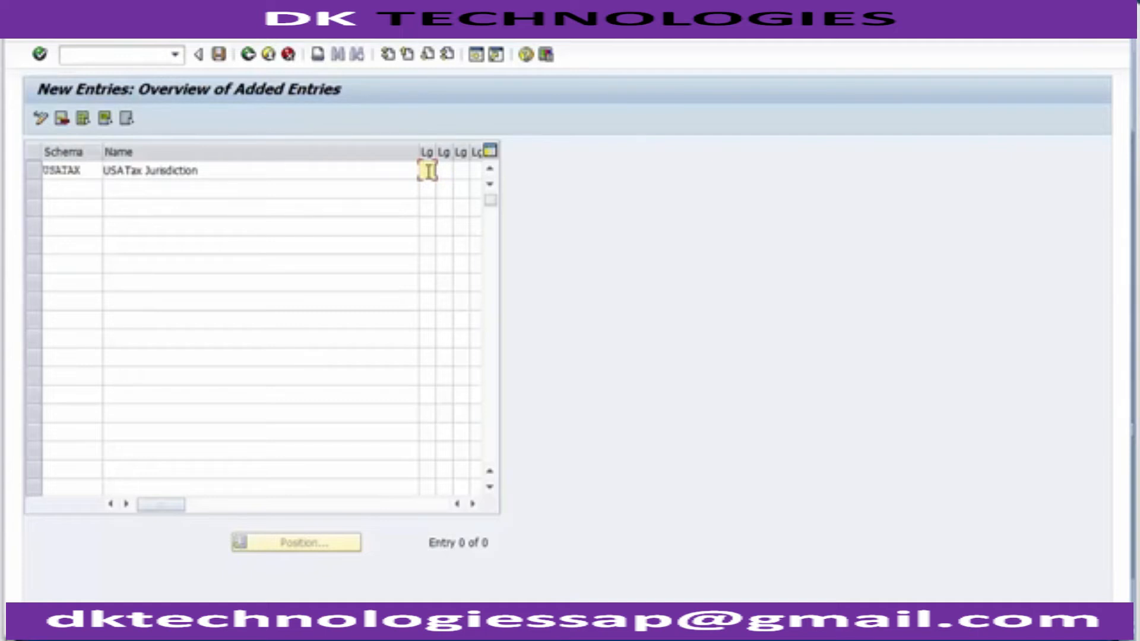
{"action": "type", "text": "E"}
{"action": "left_click", "coordinate": [444, 171]}
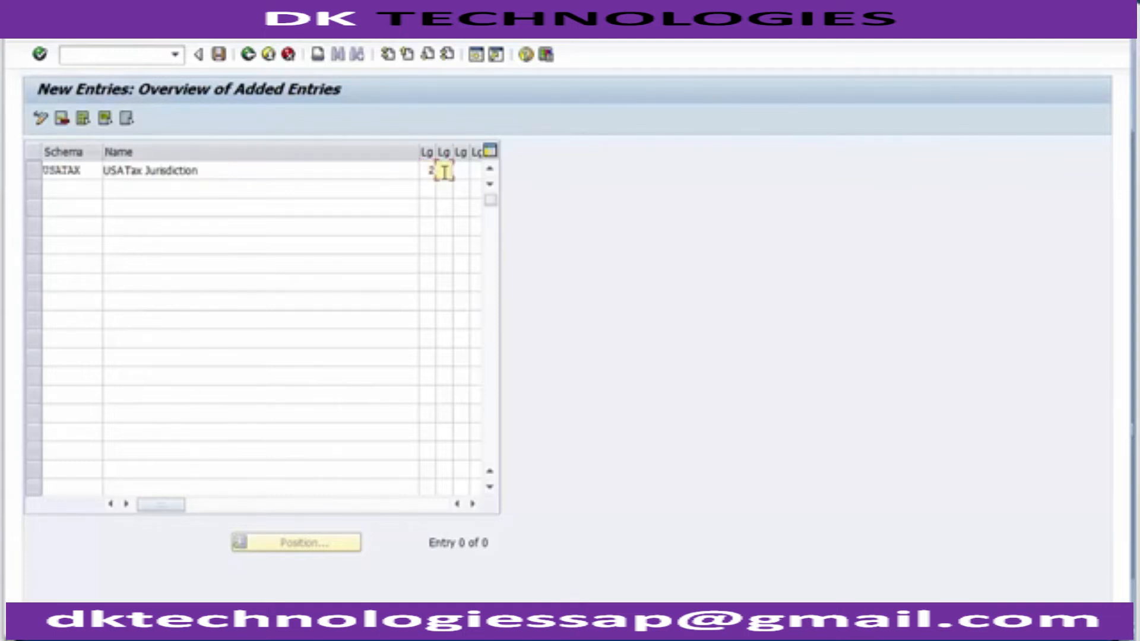
{"action": "type", "text": "P"}
{"action": "left_click", "coordinate": [461, 172]}
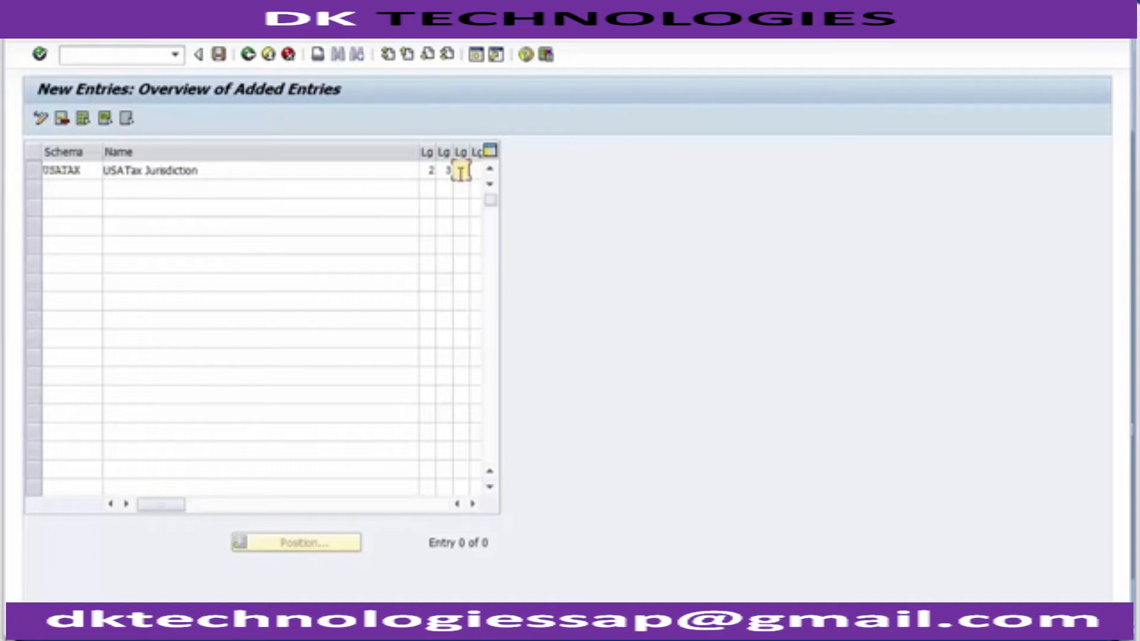
{"action": "type", "text": "4"}
Step: Review the USATAX entry's schema, all length fields and the tax indicator column
{"action": "left_click", "coordinate": [472, 504]}
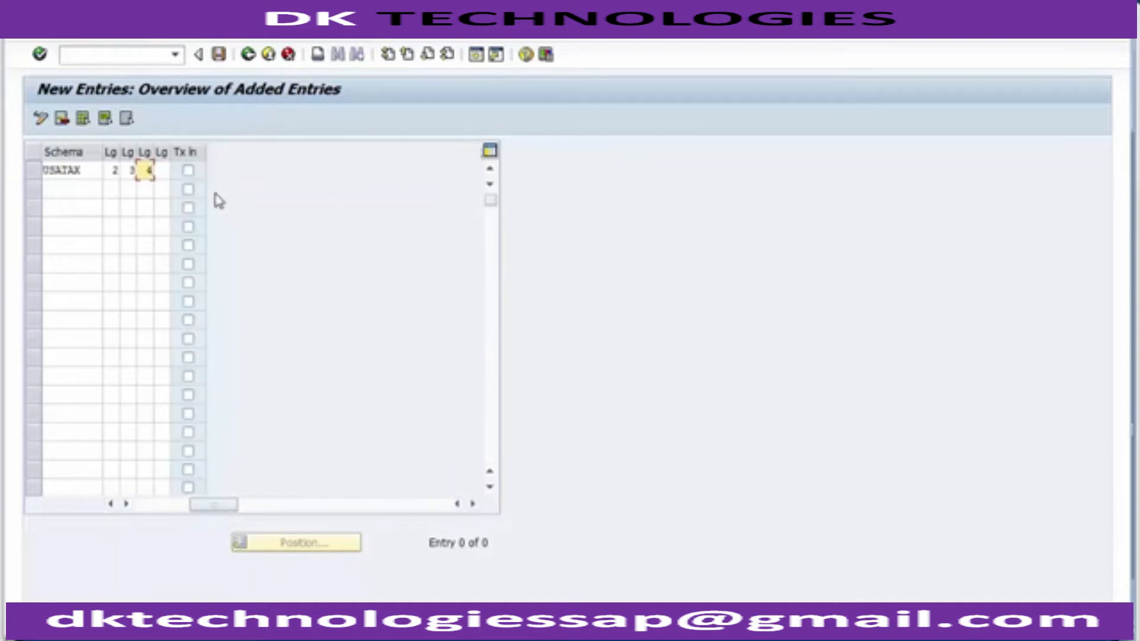
{"action": "left_click", "coordinate": [167, 170]}
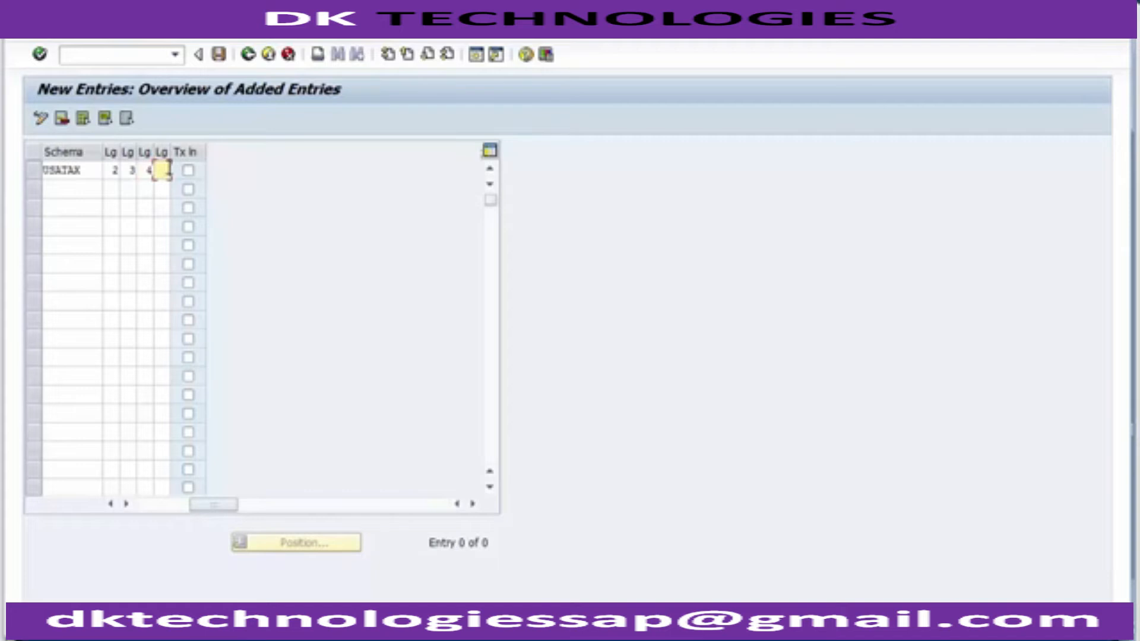
{"action": "left_click_drag", "start_coordinate": [199, 507], "coordinate": [135, 508]}
{"action": "left_click", "coordinate": [62, 172]}
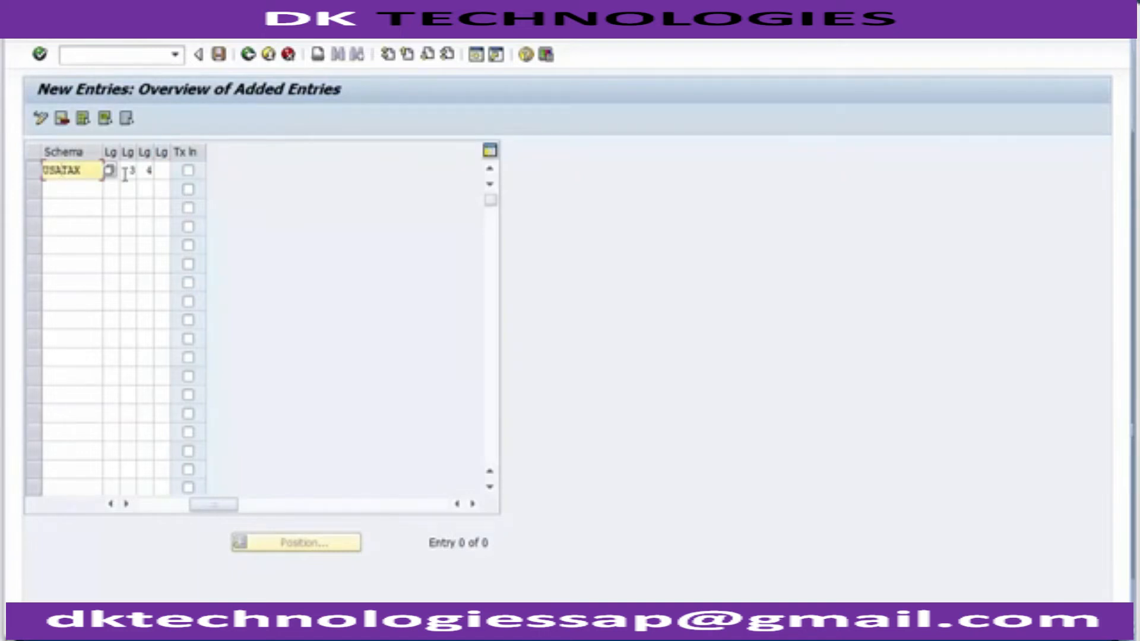
{"action": "left_click_drag", "start_coordinate": [214, 503], "coordinate": [178, 507]}
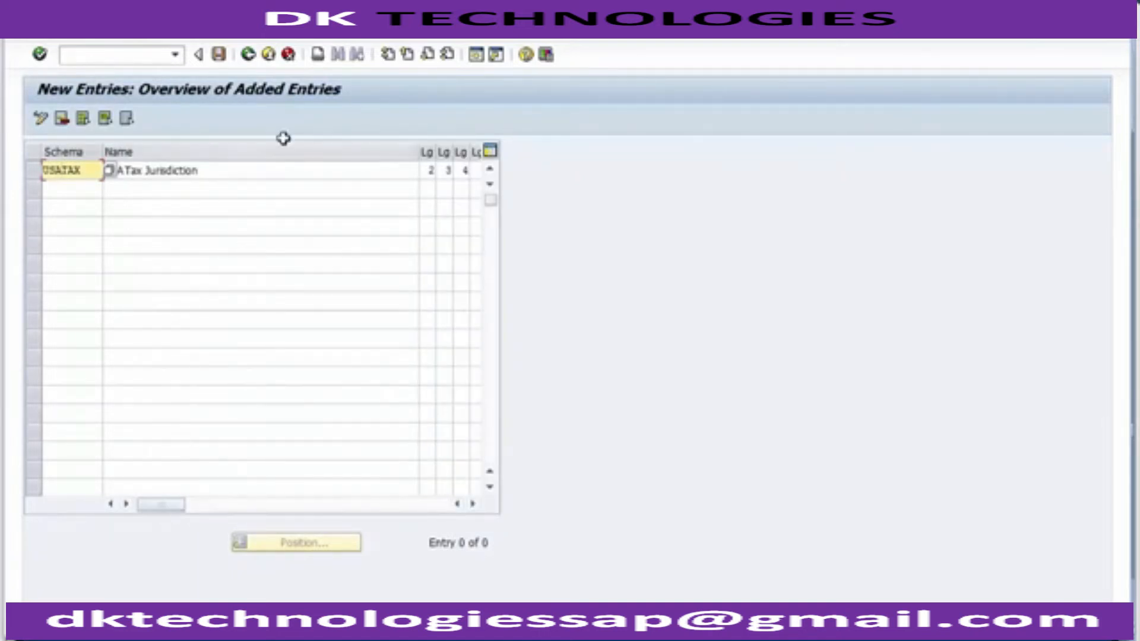
{"action": "left_click", "coordinate": [428, 171]}
{"action": "left_click", "coordinate": [447, 171]}
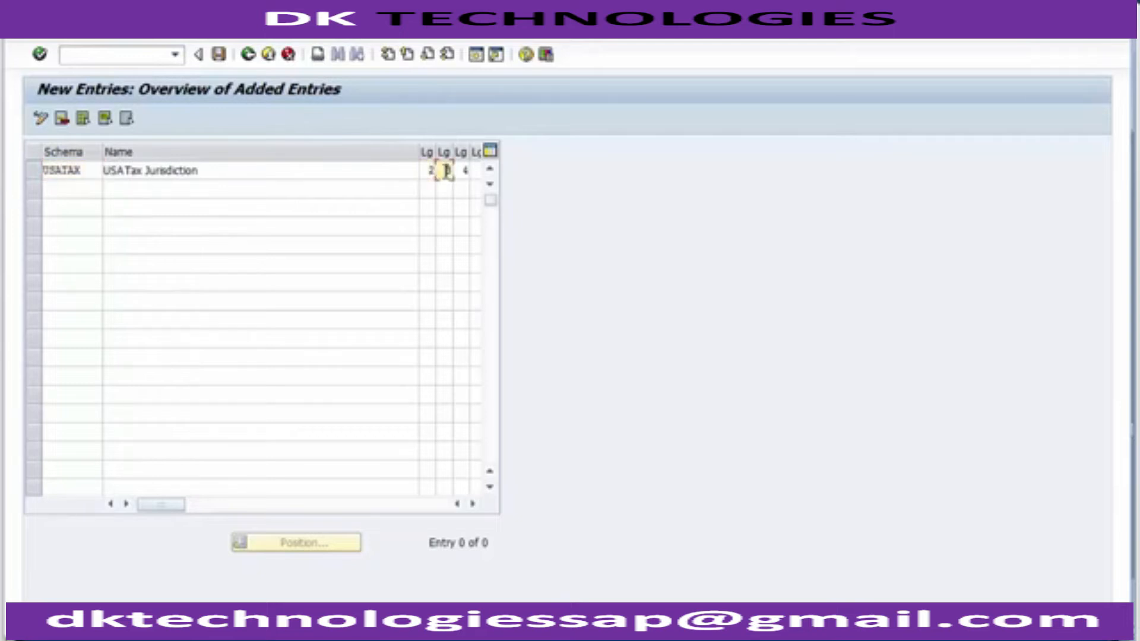
{"action": "left_click", "coordinate": [465, 170]}
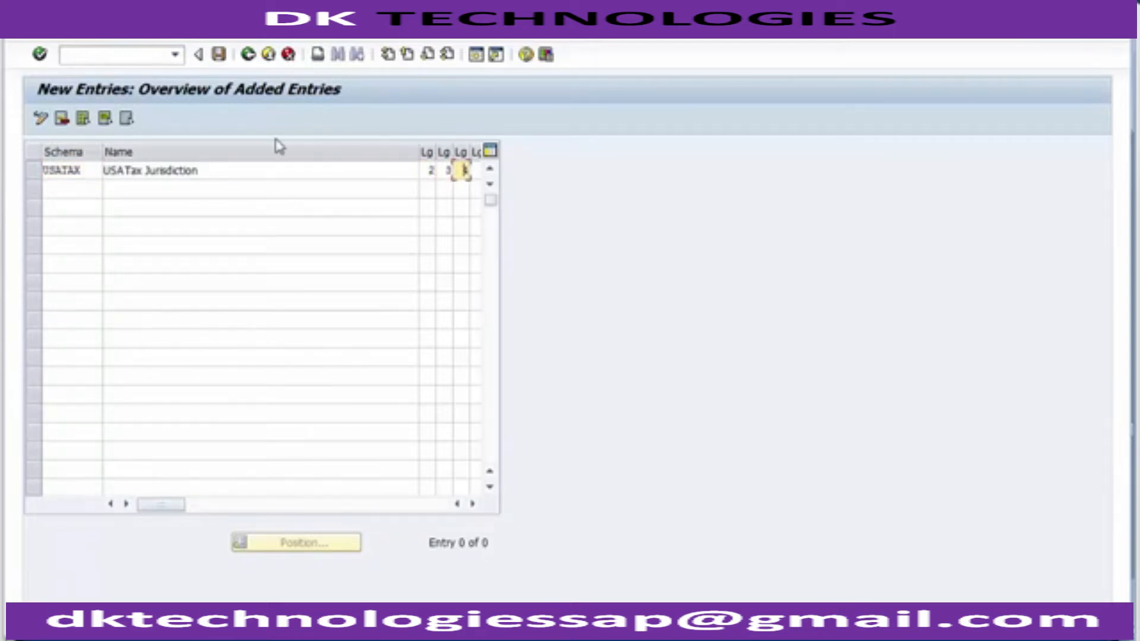
Step: Save the new USATAX jurisdiction structure under the FICO Configurations customizing request
{"action": "left_click", "coordinate": [220, 56]}
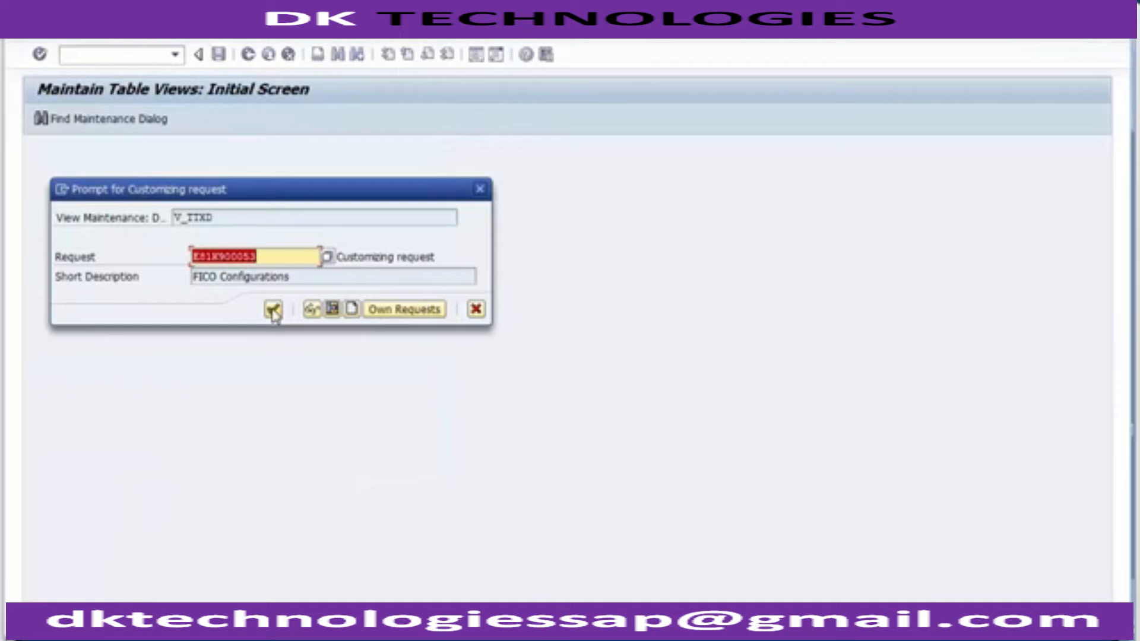
{"action": "left_click", "coordinate": [273, 310]}
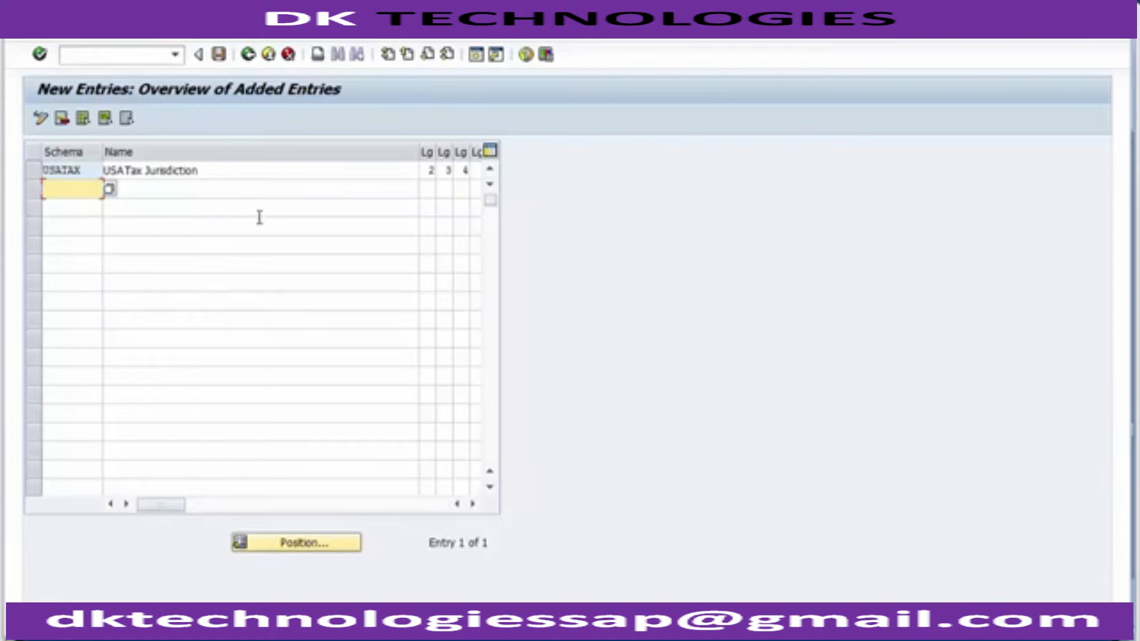
Step: Check the USATAX entry's name and three length fields, and return to the IMG structure with the entry saved
{"action": "left_click", "coordinate": [260, 170]}
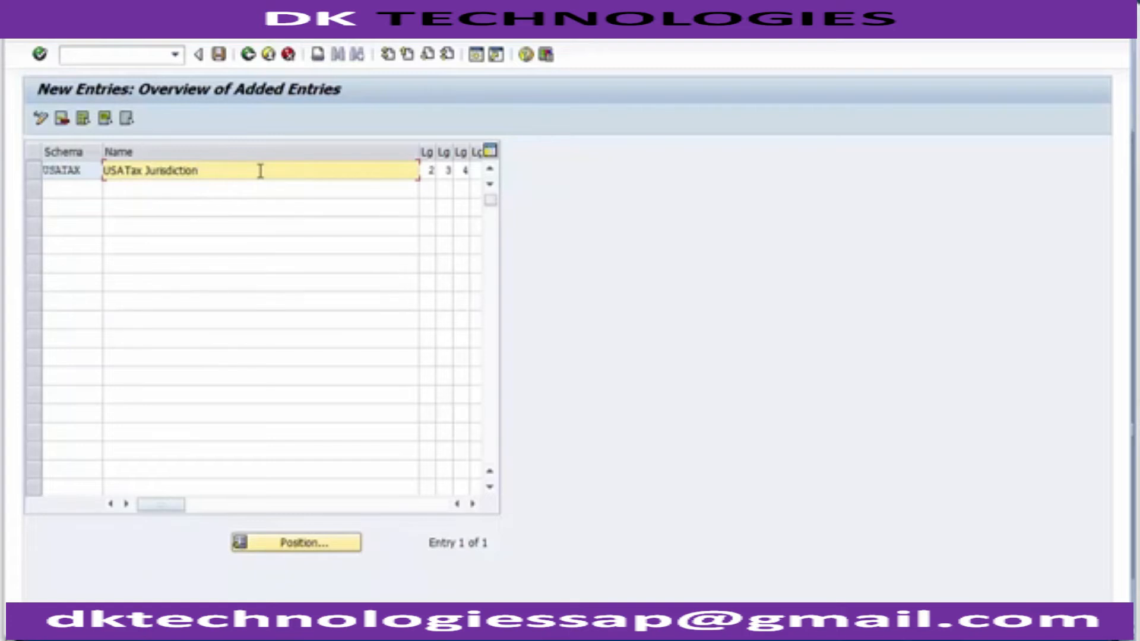
{"action": "left_click", "coordinate": [425, 171]}
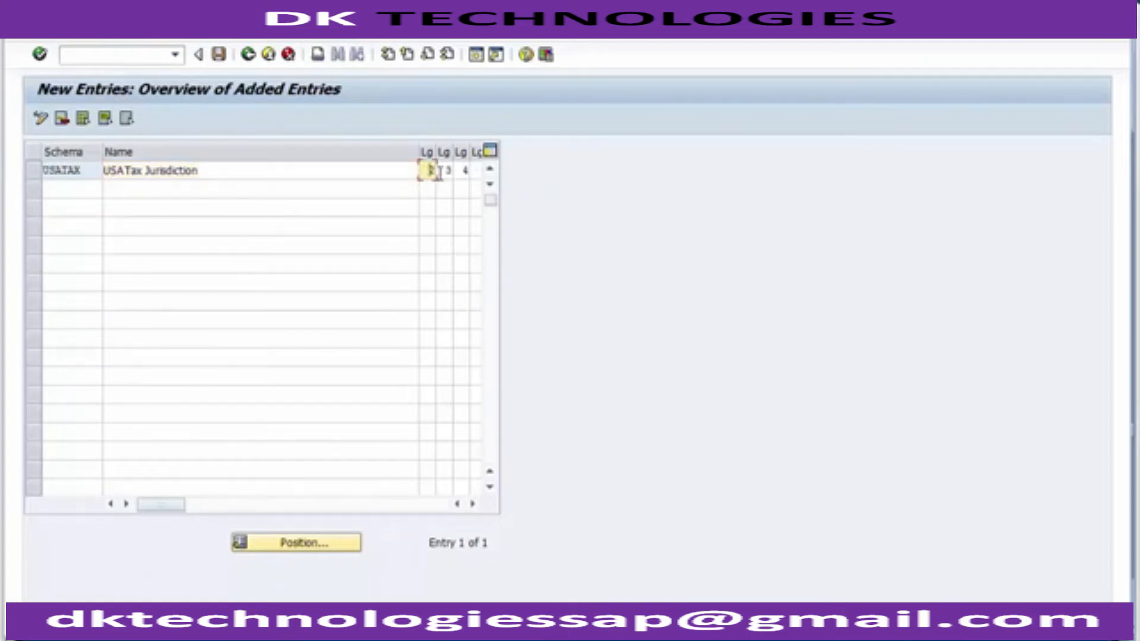
{"action": "left_click", "coordinate": [443, 171]}
{"action": "left_click", "coordinate": [462, 172]}
{"action": "type", "text": "4"}
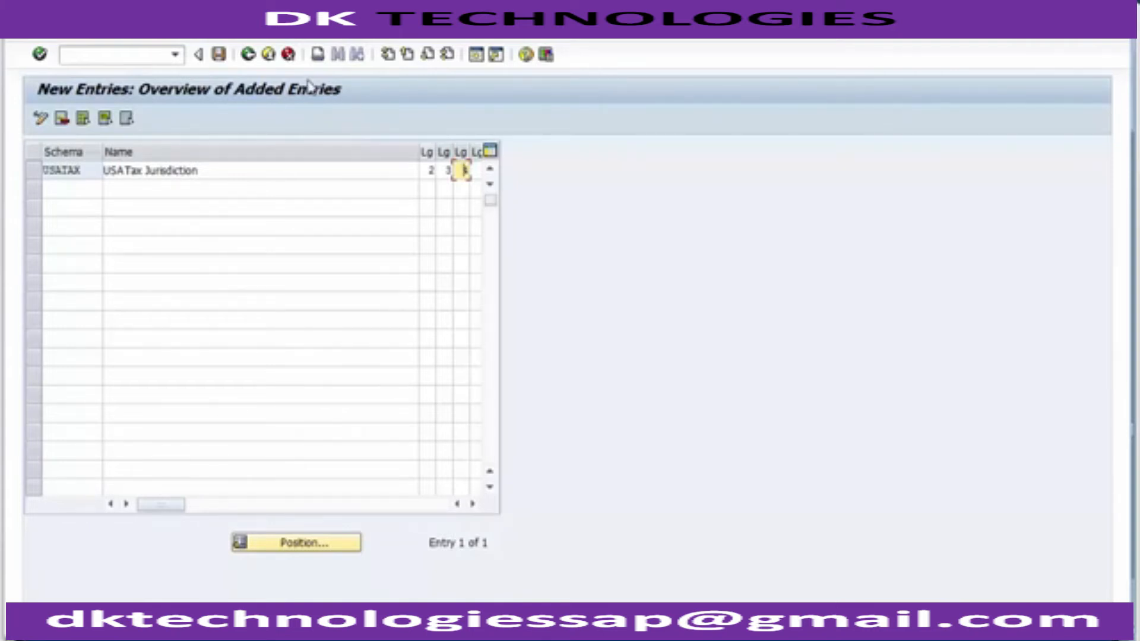
{"action": "left_click", "coordinate": [222, 58]}
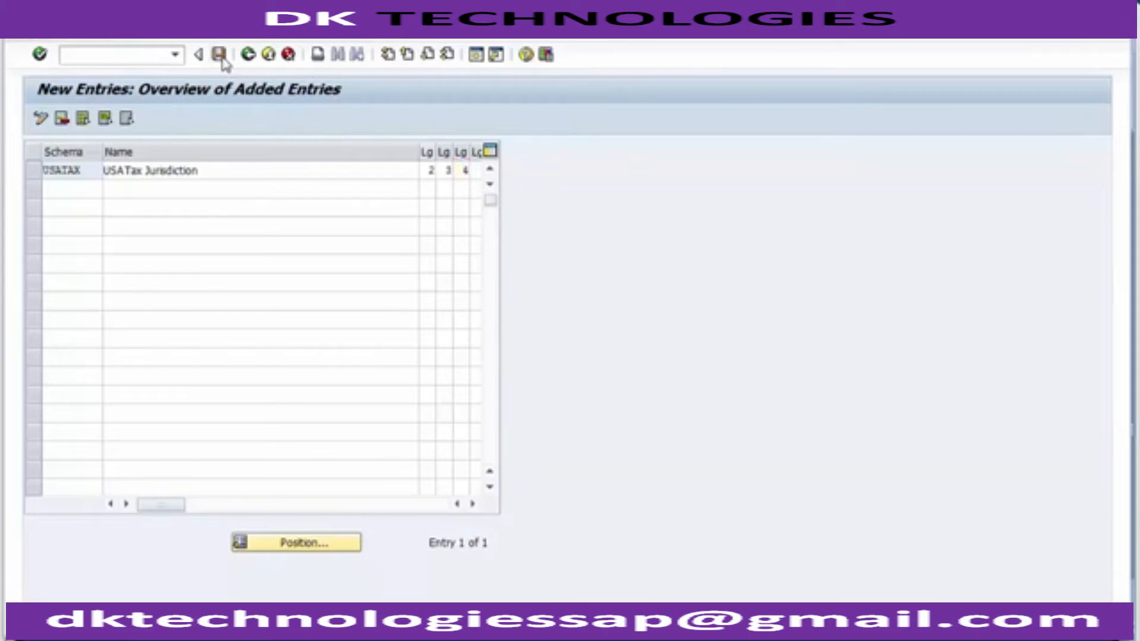
{"action": "left_click", "coordinate": [249, 56]}
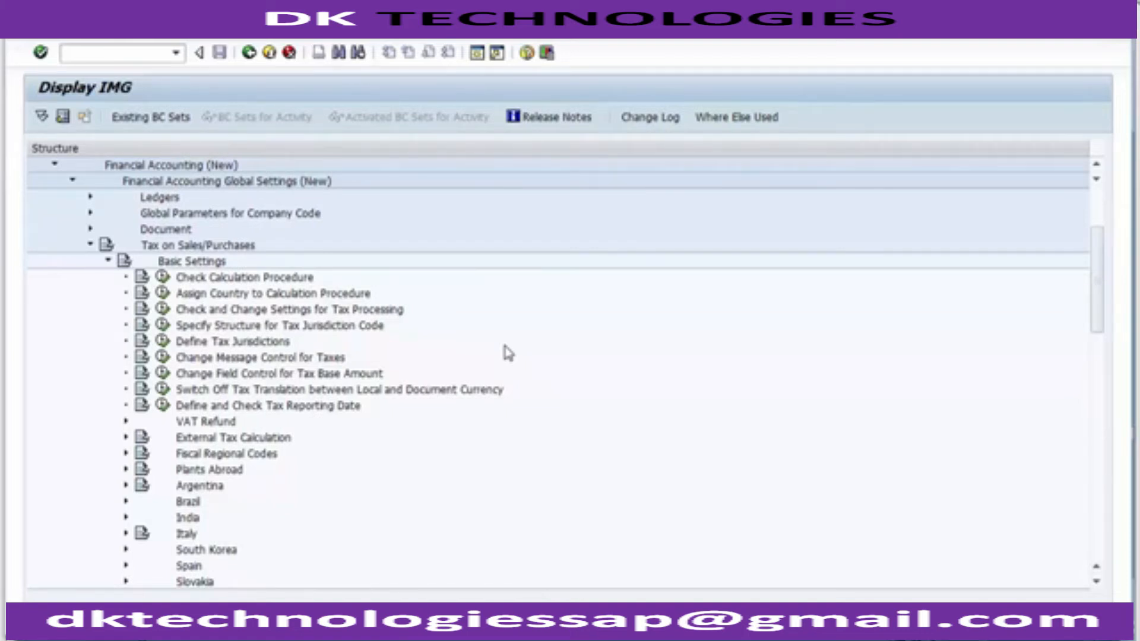
Step: Review the menu path and T Code OBCP on the Define Tax Jurisdictions slide in PowerPoint and return to SAP
{"action": "left_click", "coordinate": [451, 634]}
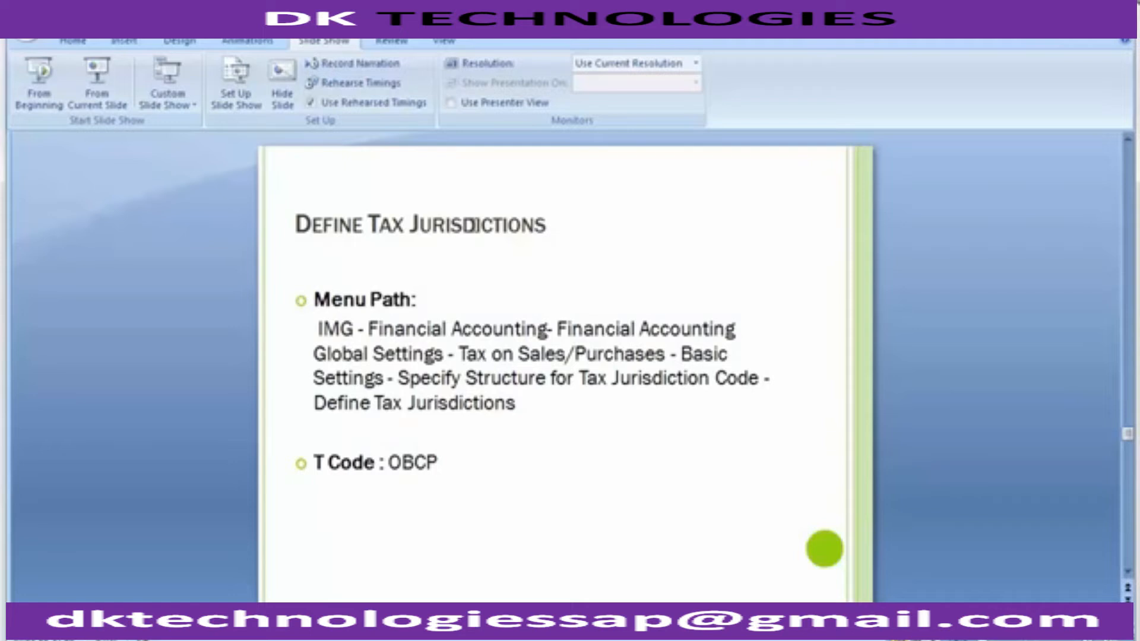
{"action": "left_click", "coordinate": [325, 325]}
{"action": "left_click_drag", "start_coordinate": [325, 325], "coordinate": [552, 401]}
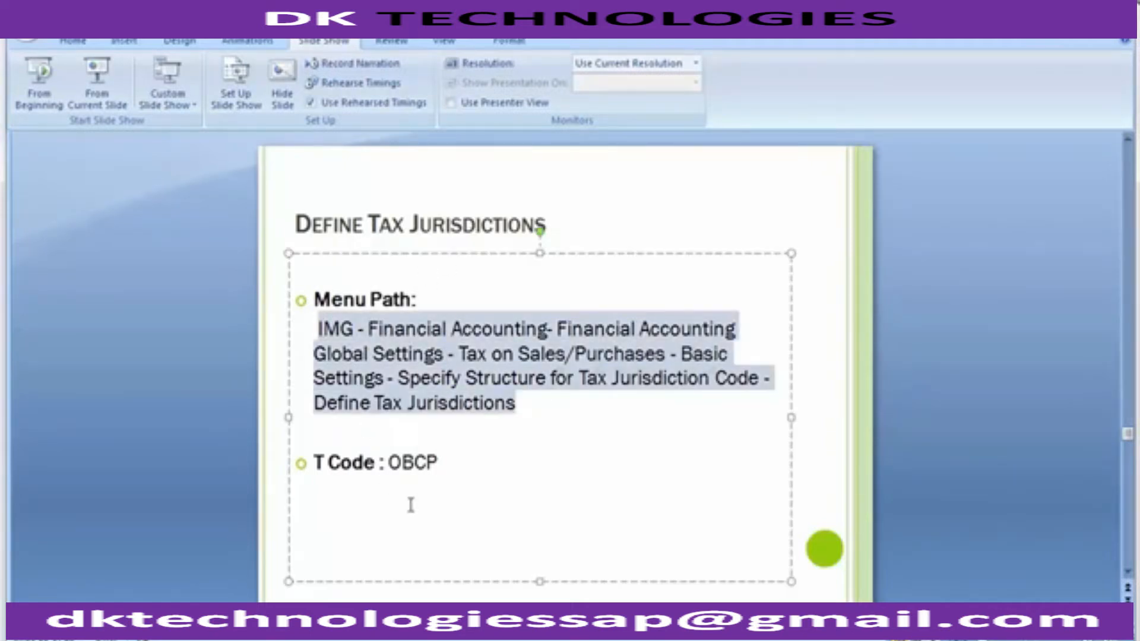
{"action": "left_click_drag", "start_coordinate": [388, 462], "coordinate": [439, 463]}
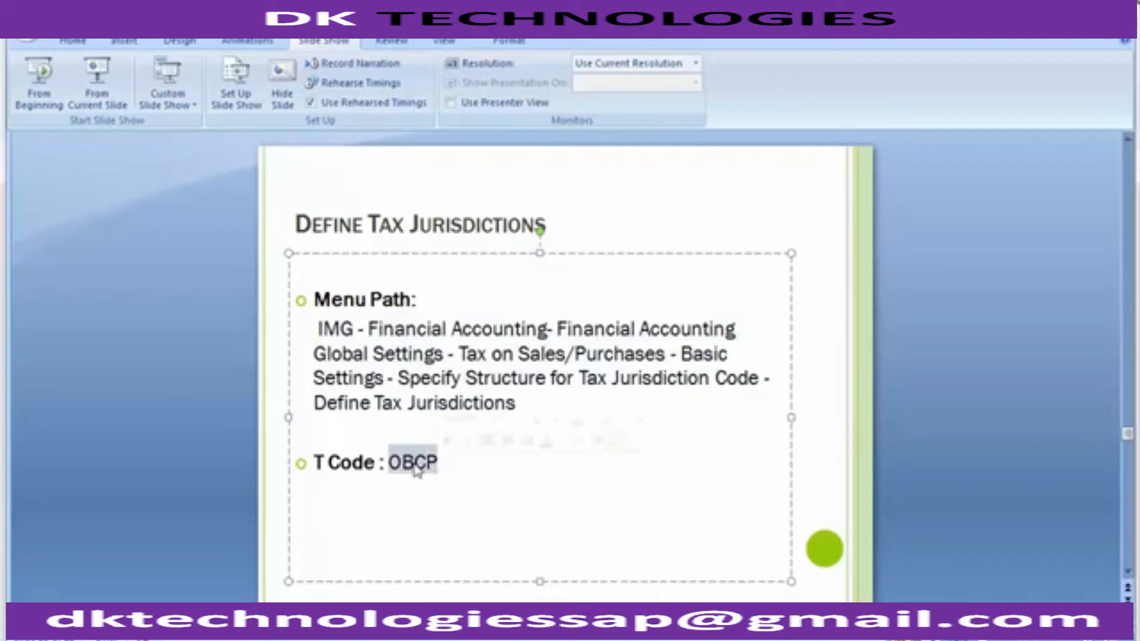
{"action": "left_click", "coordinate": [180, 421]}
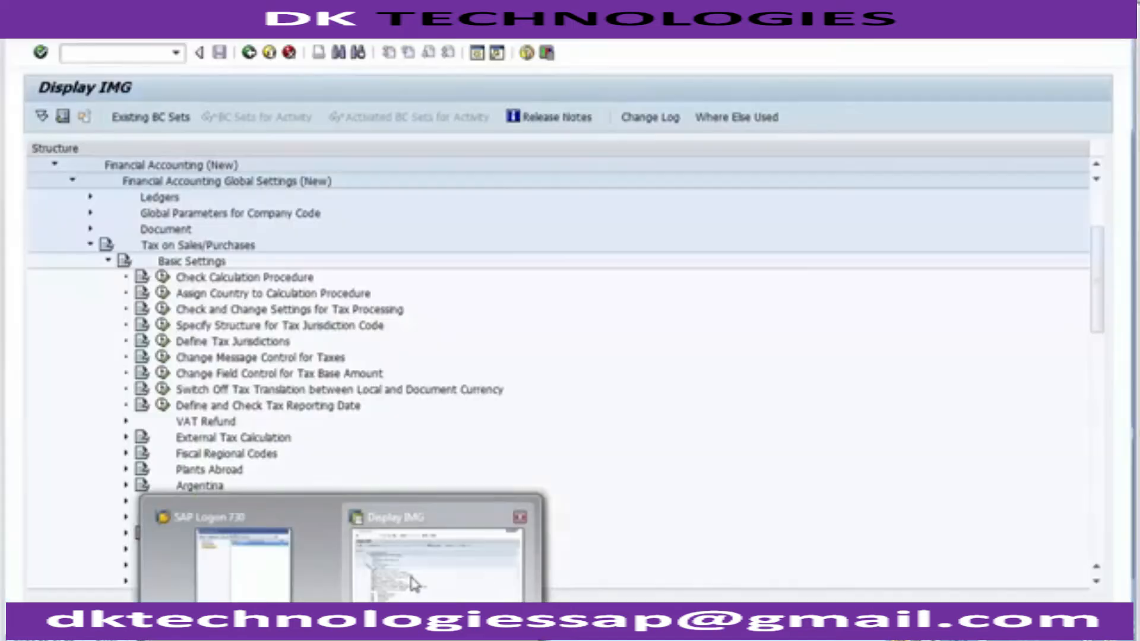
{"action": "left_click", "coordinate": [414, 584]}
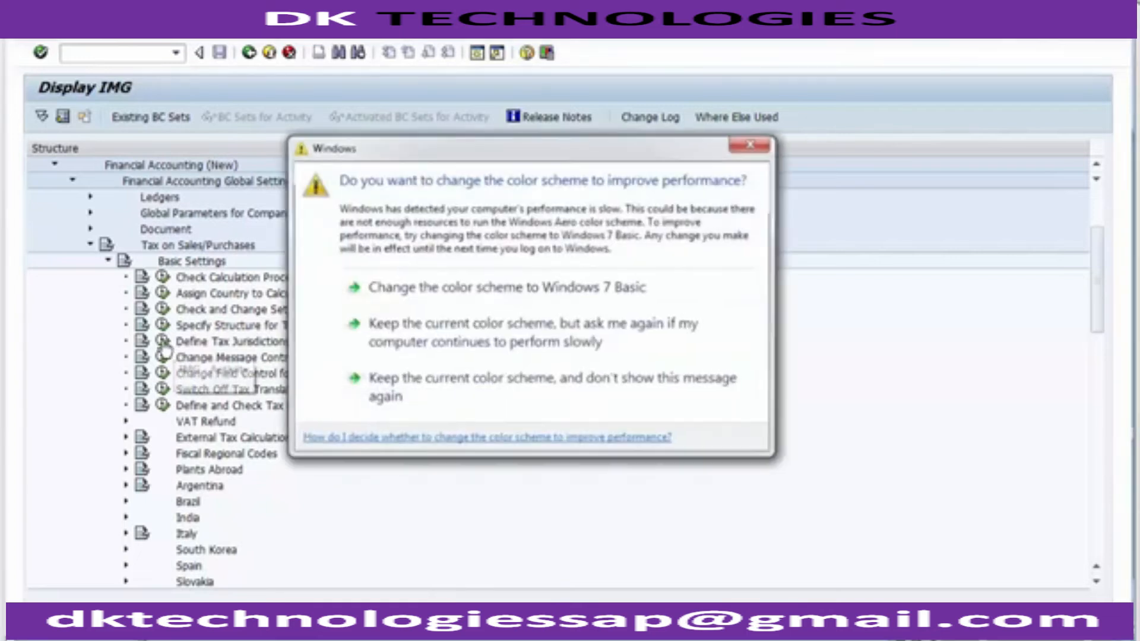
Step: Keep the current Windows color scheme without further messages, and open Define Tax Jurisdictions for the costing sheet USATAX
{"action": "left_click", "coordinate": [389, 389]}
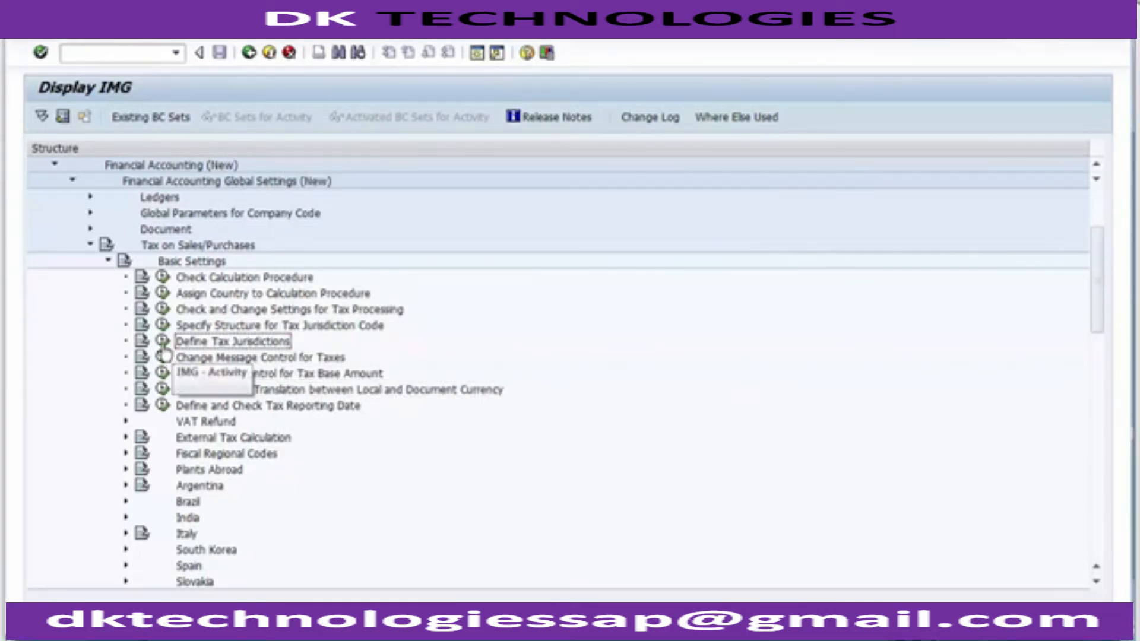
{"action": "left_click", "coordinate": [163, 343]}
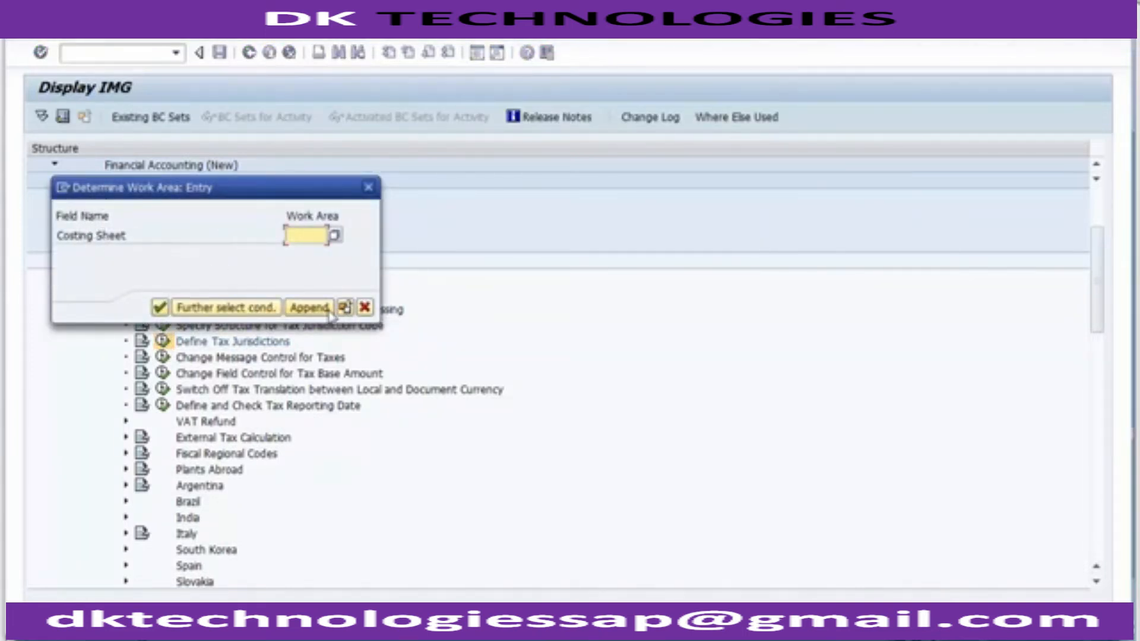
{"action": "left_click", "coordinate": [336, 238]}
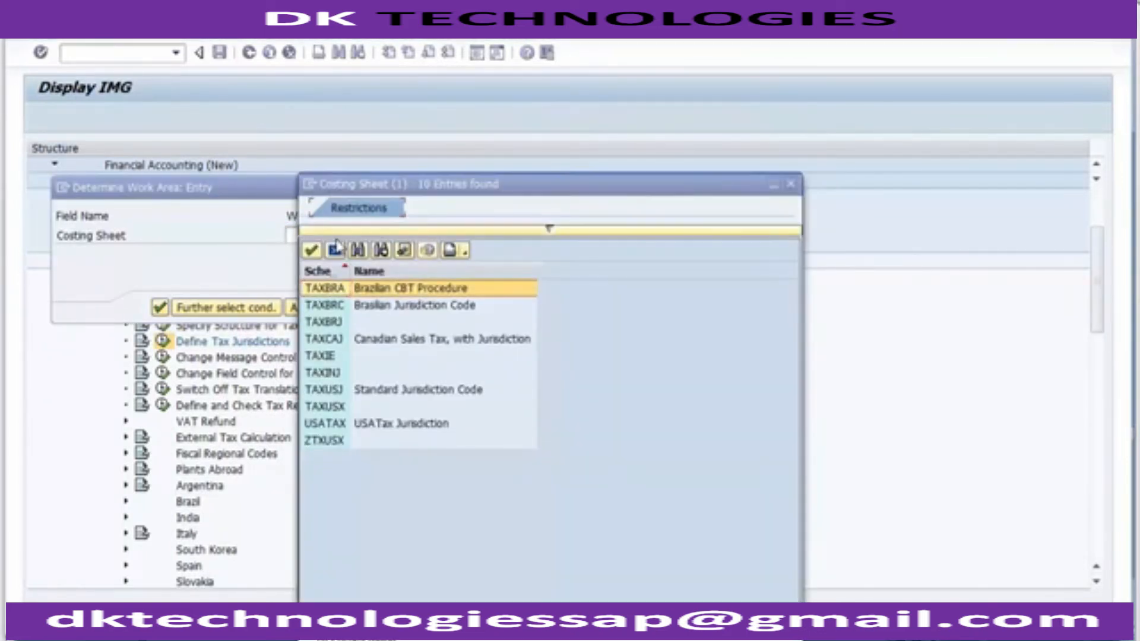
{"action": "left_click", "coordinate": [346, 426]}
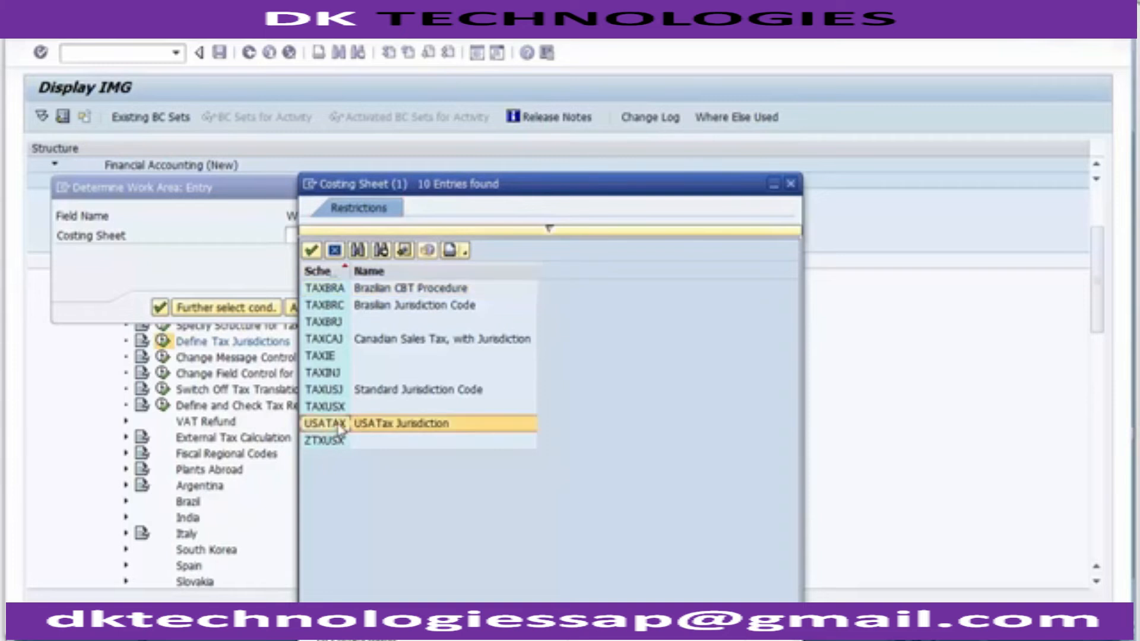
{"action": "left_click", "coordinate": [392, 425]}
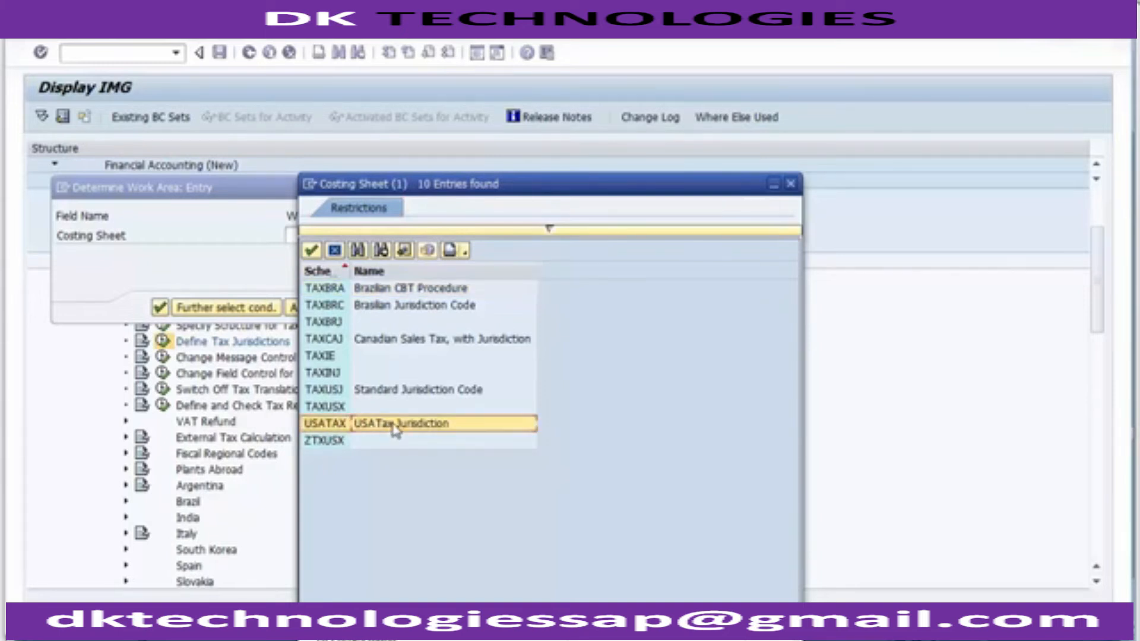
{"action": "double_click", "coordinate": [322, 429]}
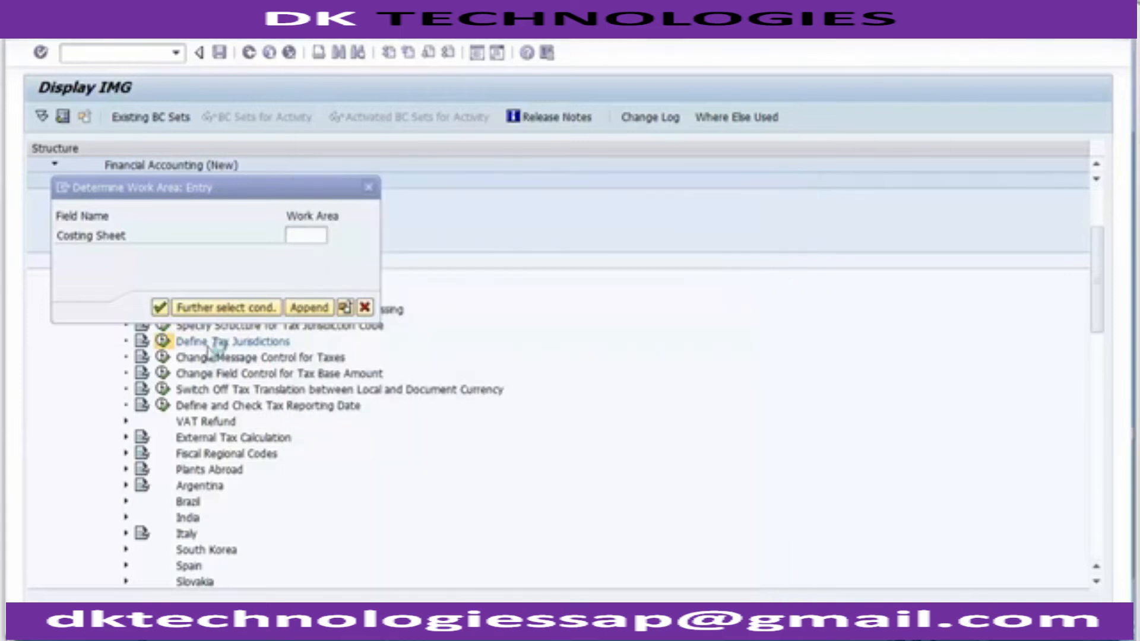
{"action": "left_click", "coordinate": [159, 307]}
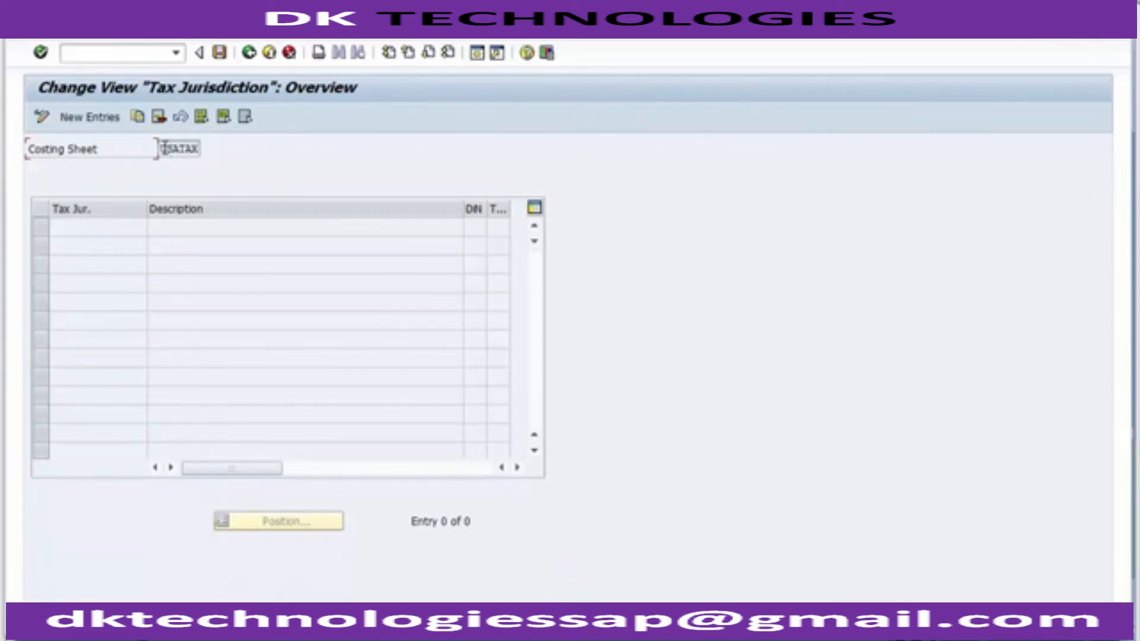
Step: Start a new tax jurisdiction entry for costing sheet USATAX with the code TXUSAAUST
{"action": "left_click_drag", "start_coordinate": [162, 148], "coordinate": [205, 149]}
{"action": "left_click", "coordinate": [250, 153]}
{"action": "left_click", "coordinate": [93, 124]}
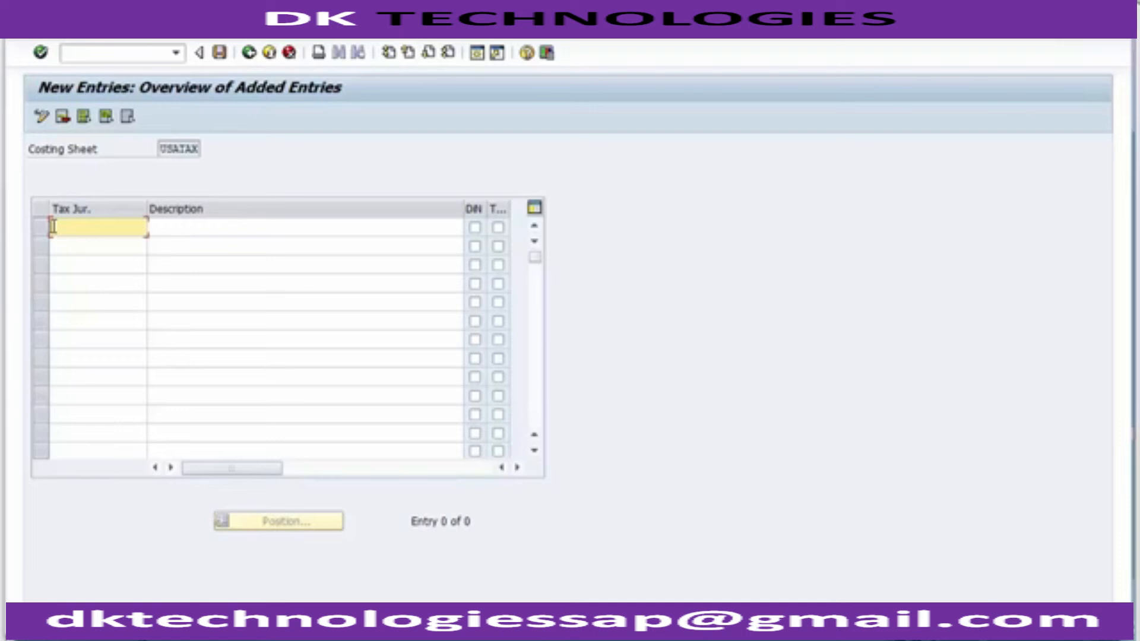
{"action": "left_click", "coordinate": [53, 226]}
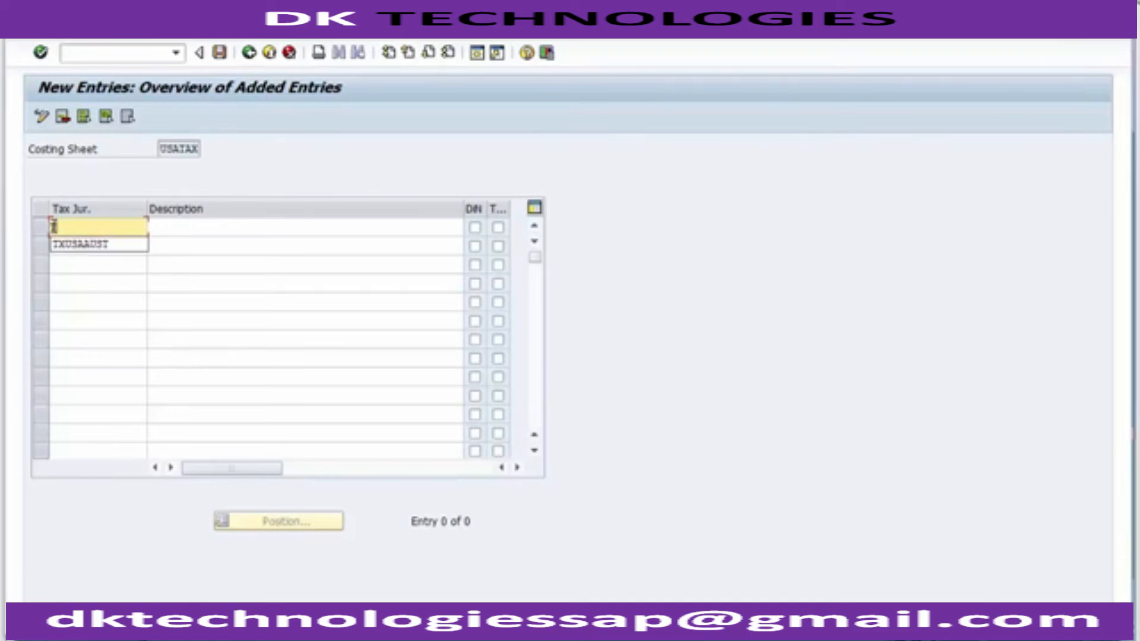
{"action": "key", "text": "Down"}
{"action": "key", "text": "Delete"}
{"action": "type", "text": "TX"}
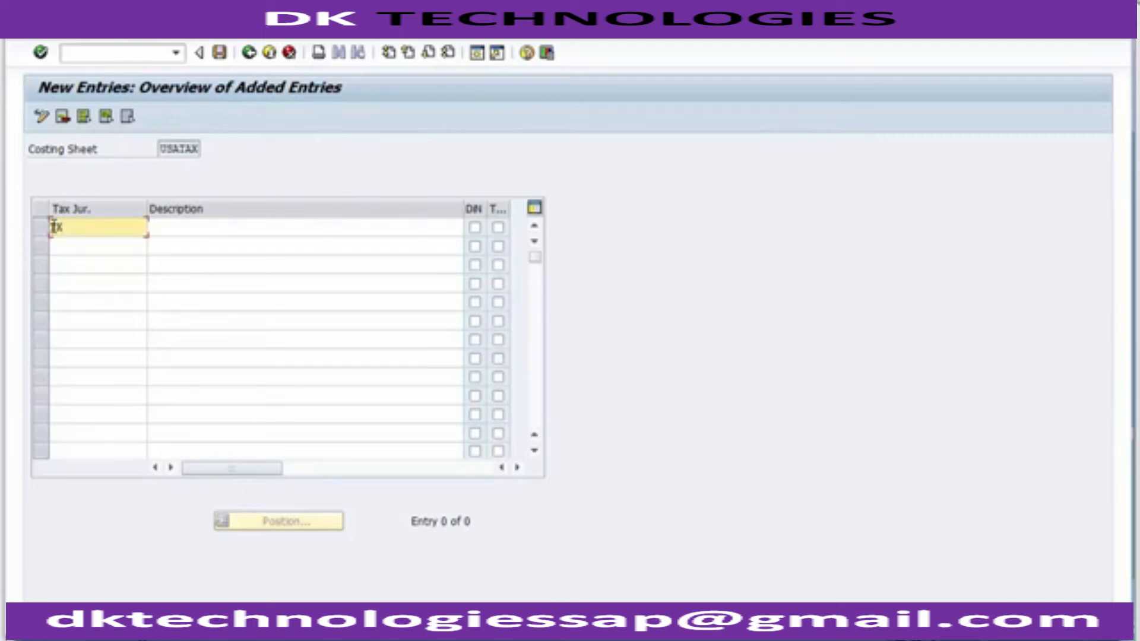
{"action": "type", "text": "USA"}
{"action": "type", "text": "AUST"}
Step: Set the description of the TXUSAAUST jurisdiction to "Austin, Texas"
{"action": "left_click", "coordinate": [158, 229]}
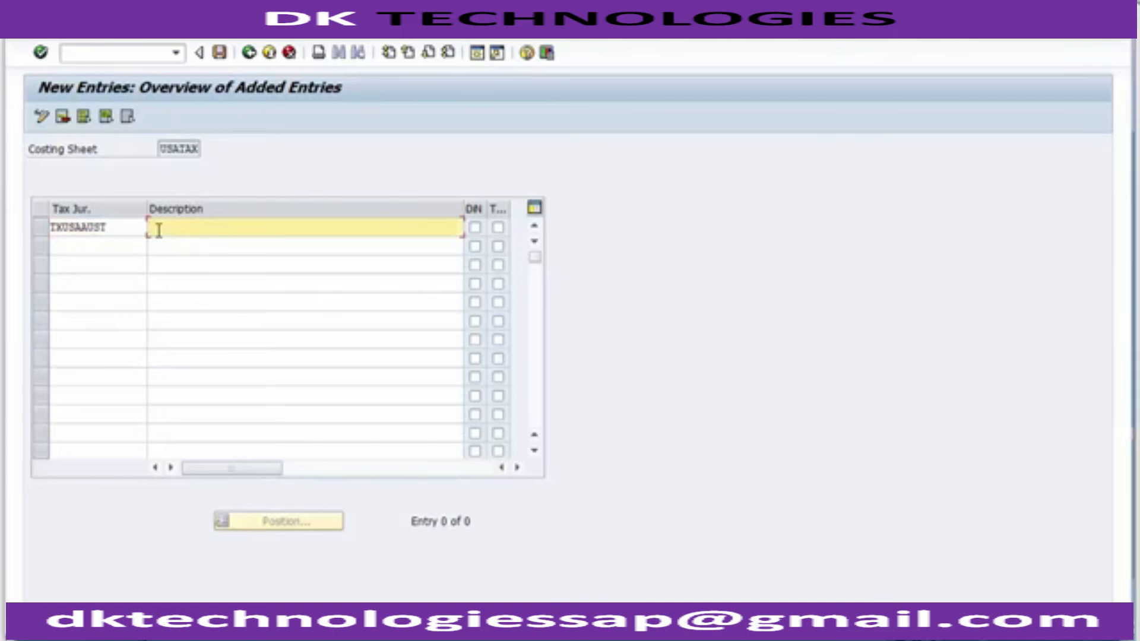
{"action": "type", "text": "A"}
{"action": "key", "text": "Down"}
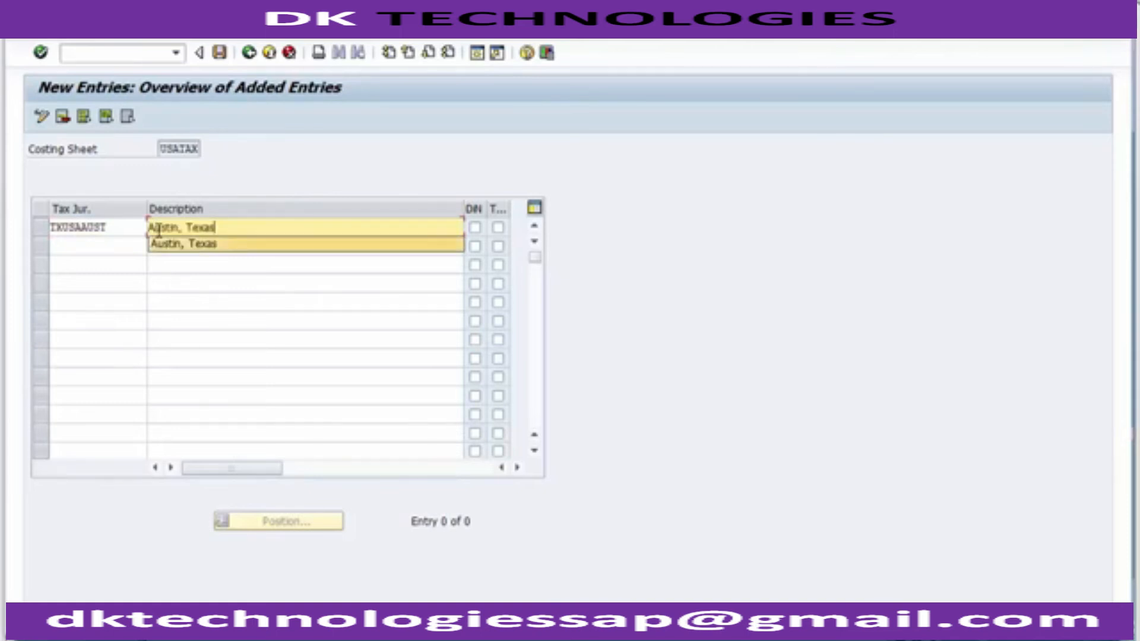
{"action": "key", "text": "Return"}
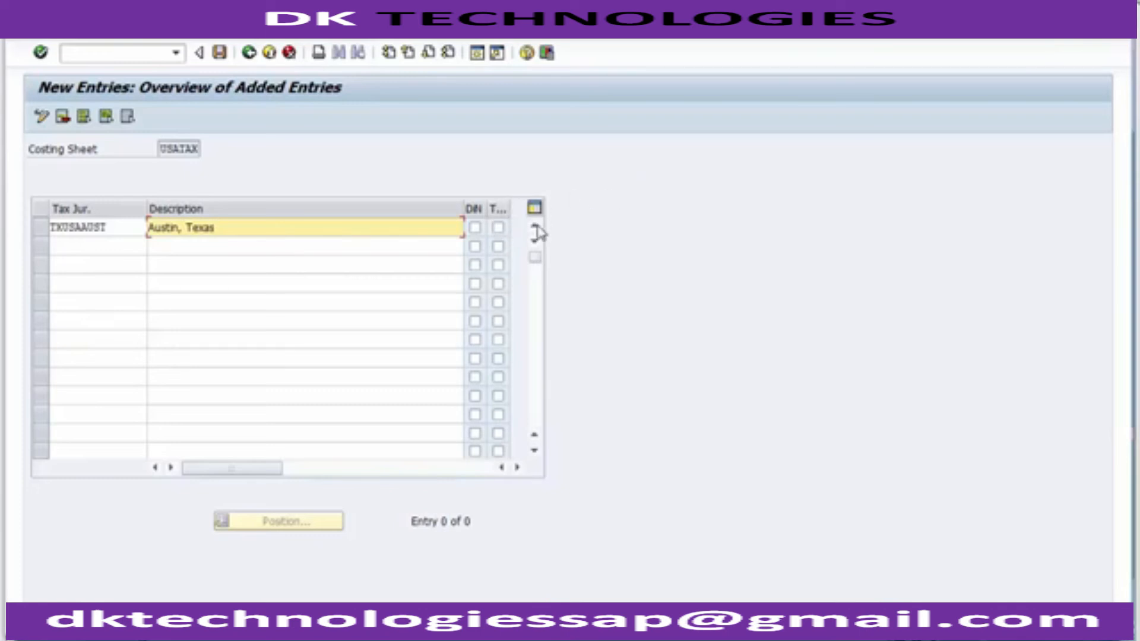
Step: Save the new TXUSAAUST tax jurisdiction under the FICO Configurations customizing request
{"action": "left_click", "coordinate": [499, 231]}
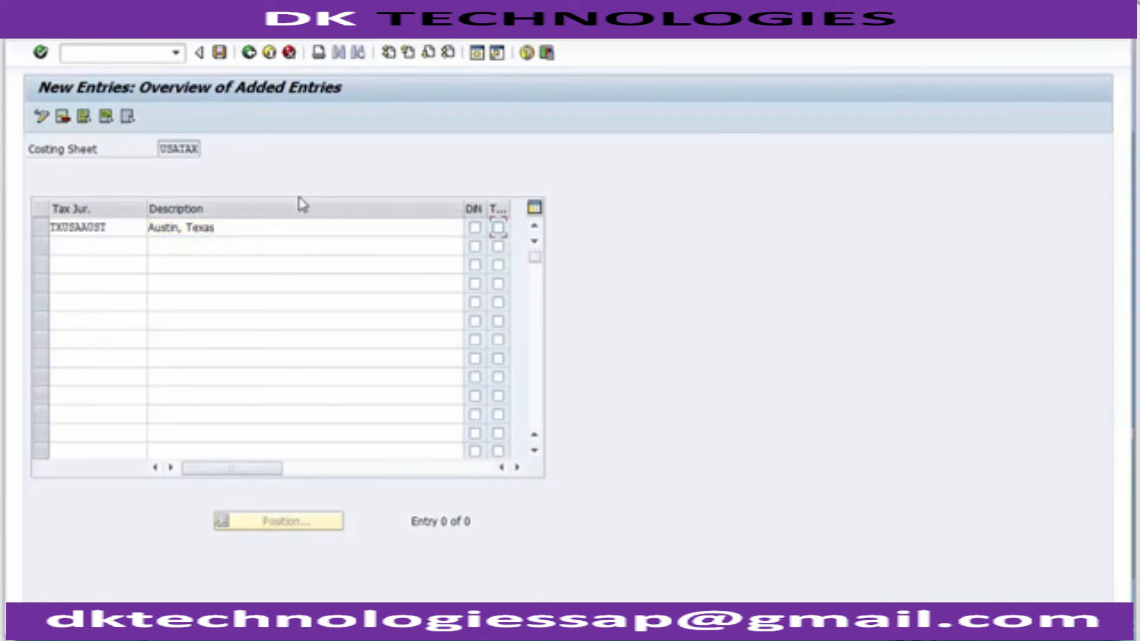
{"action": "left_click", "coordinate": [218, 53]}
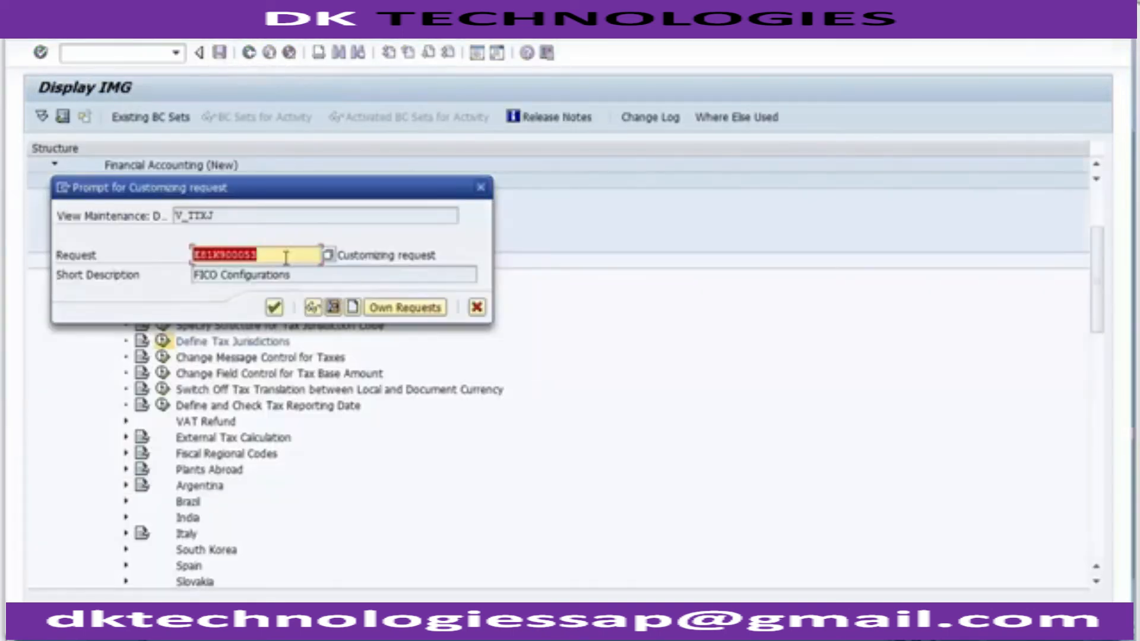
{"action": "left_click", "coordinate": [273, 314]}
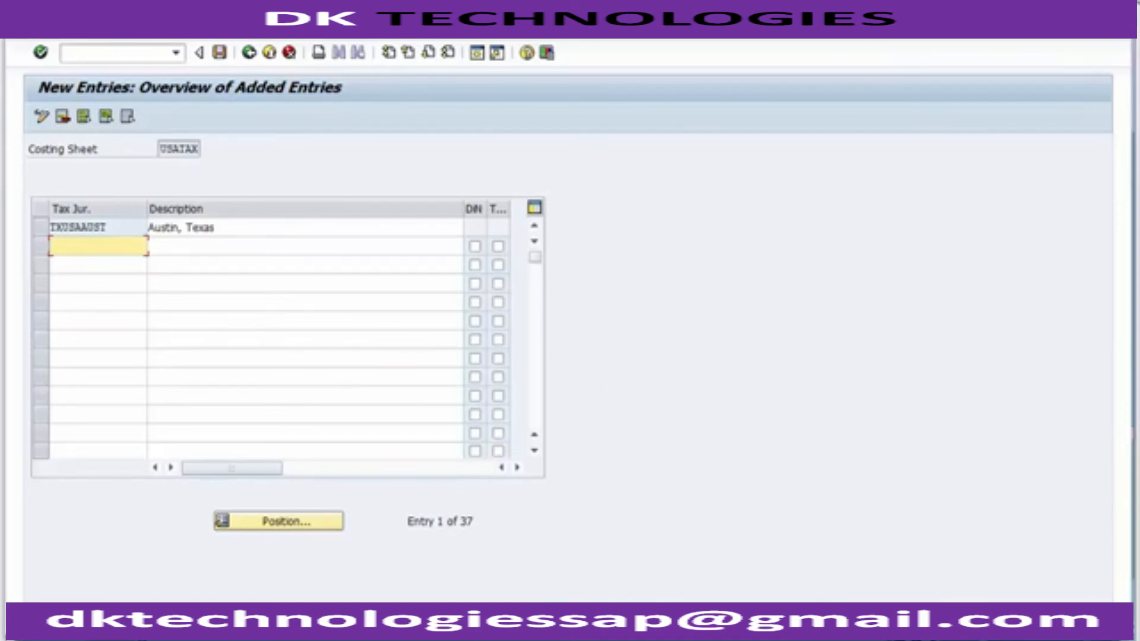
Step: Switch to PowerPoint, read the menu path on the Define Tax Codes for Sales and Purchases slide and return to SAP
{"action": "key", "text": "alt+Tab"}
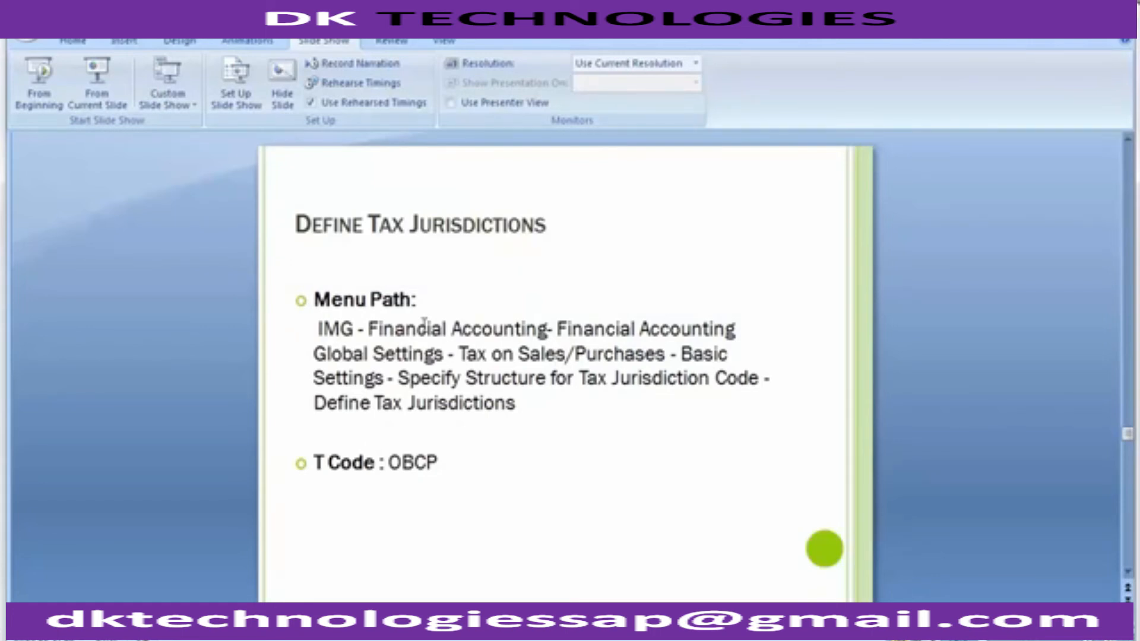
{"action": "scroll", "coordinate": [424, 322], "scroll_direction": "down", "scroll_amount": 1}
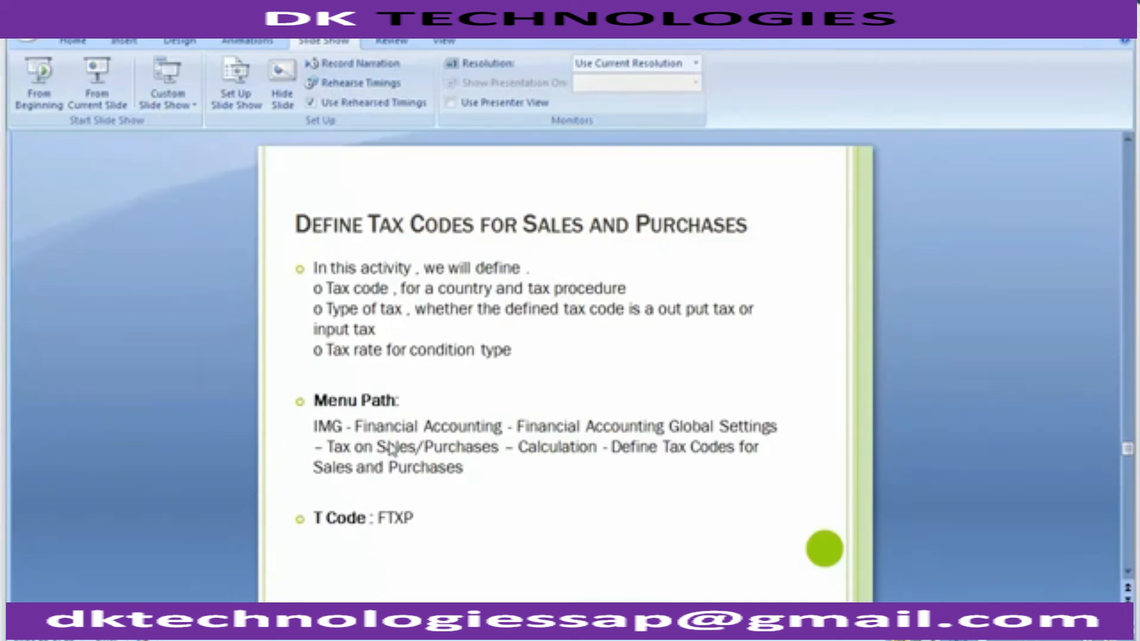
{"action": "mouse_move", "coordinate": [341, 629]}
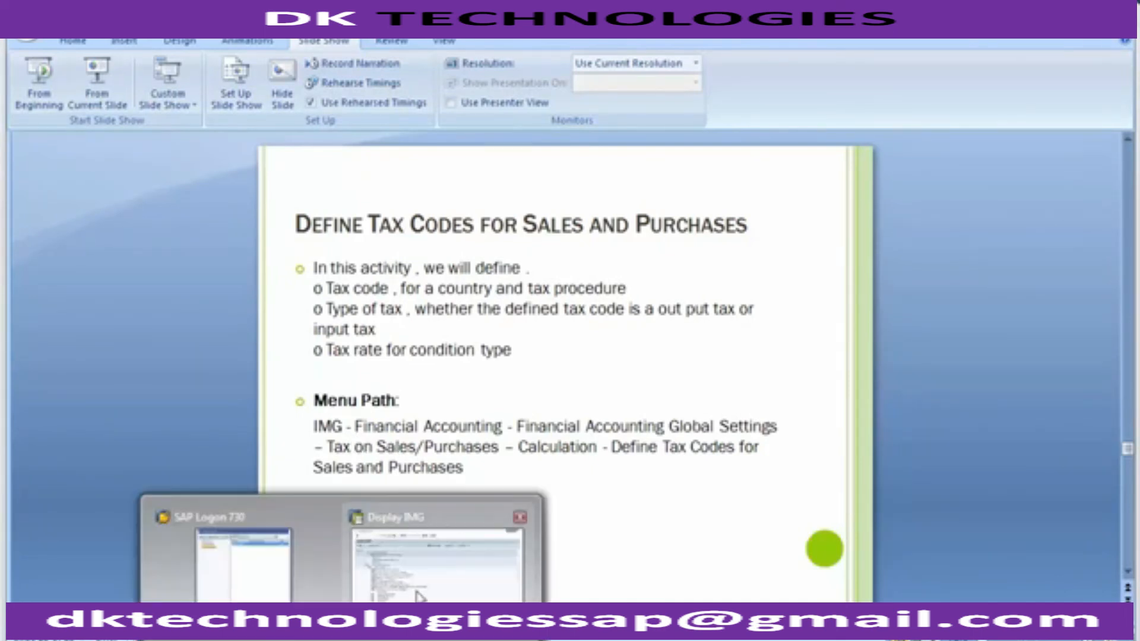
{"action": "left_click", "coordinate": [416, 594]}
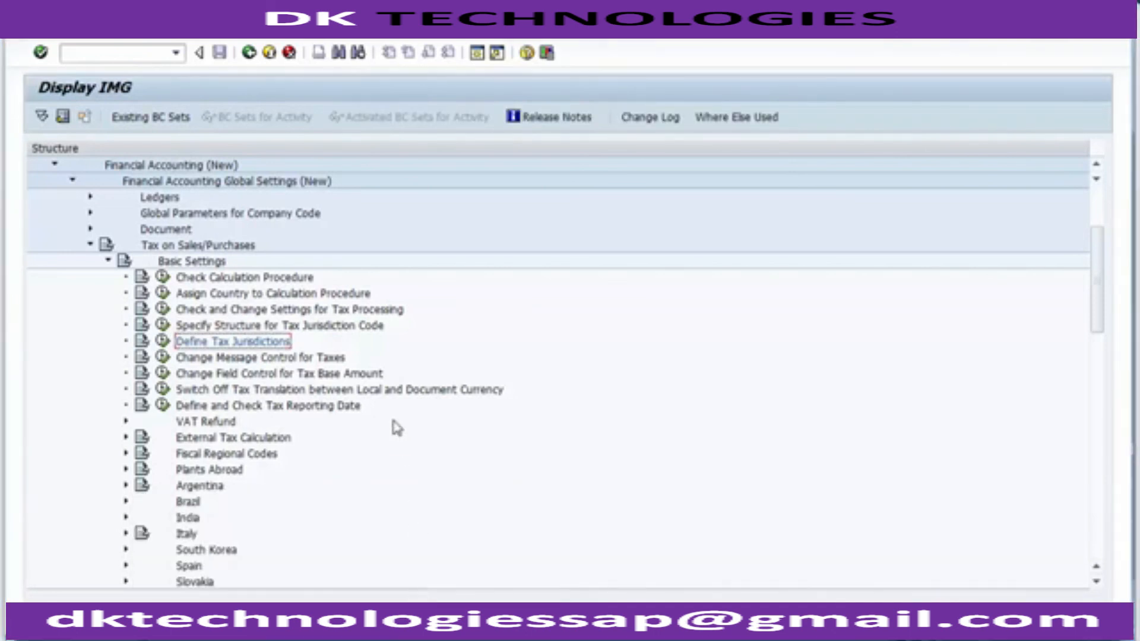
{"action": "key", "text": "alt+Tab"}
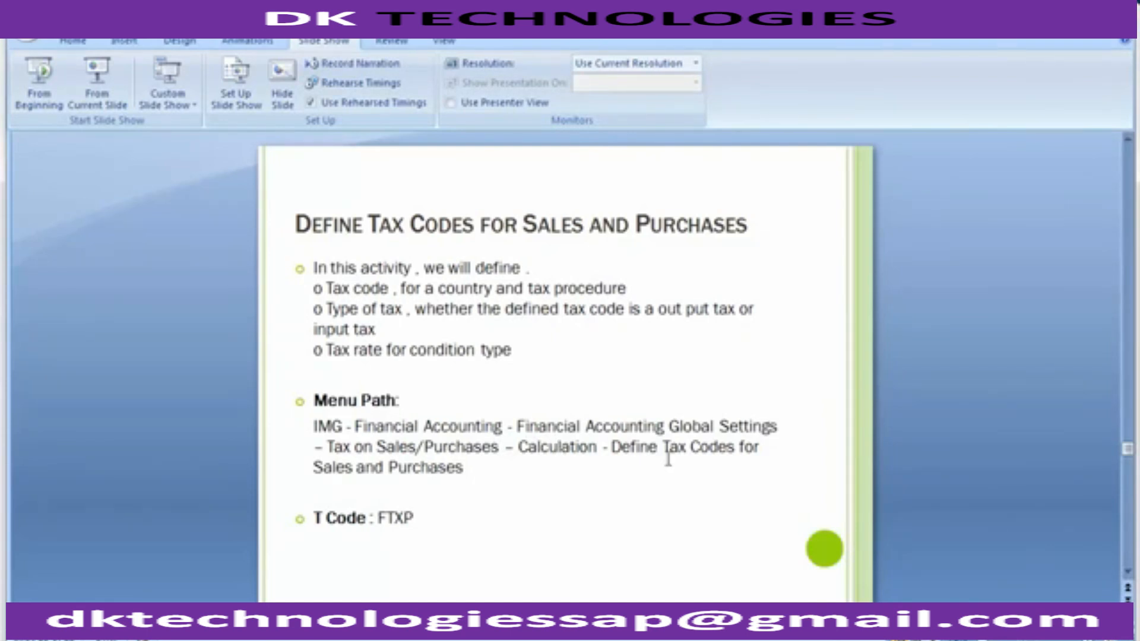
{"action": "key", "text": "alt+Tab"}
Step: Under Tax on Sales/Purchases, collapse Basic Settings and expand Calculation to select Define Tax Codes for Sales and Purchases
{"action": "left_click", "coordinate": [151, 249]}
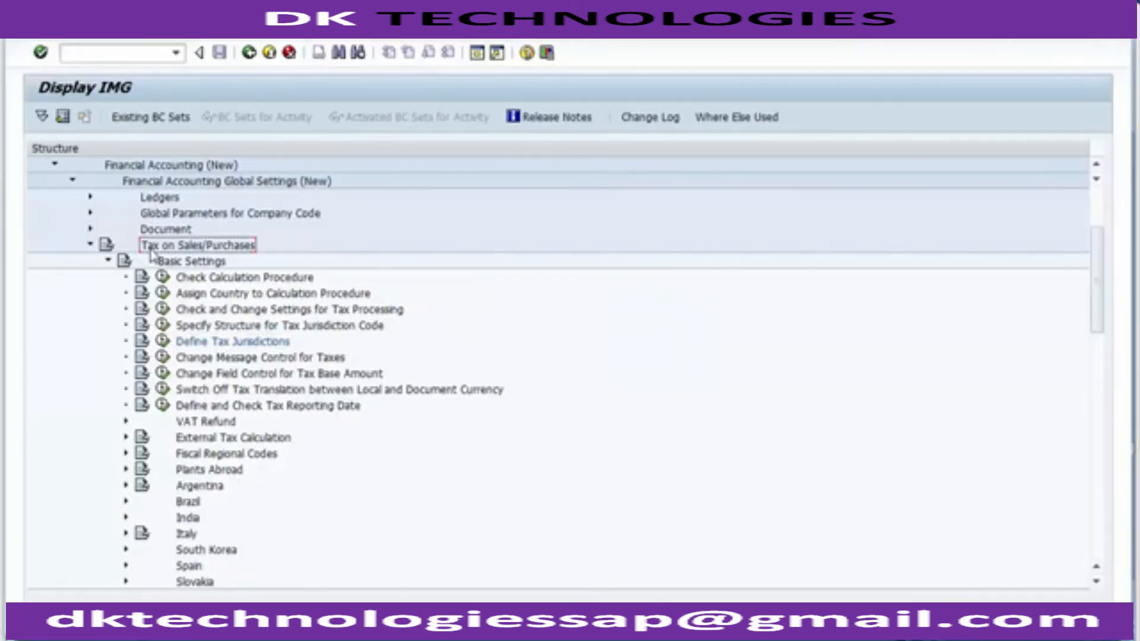
{"action": "left_click", "coordinate": [91, 246]}
{"action": "left_click", "coordinate": [91, 246]}
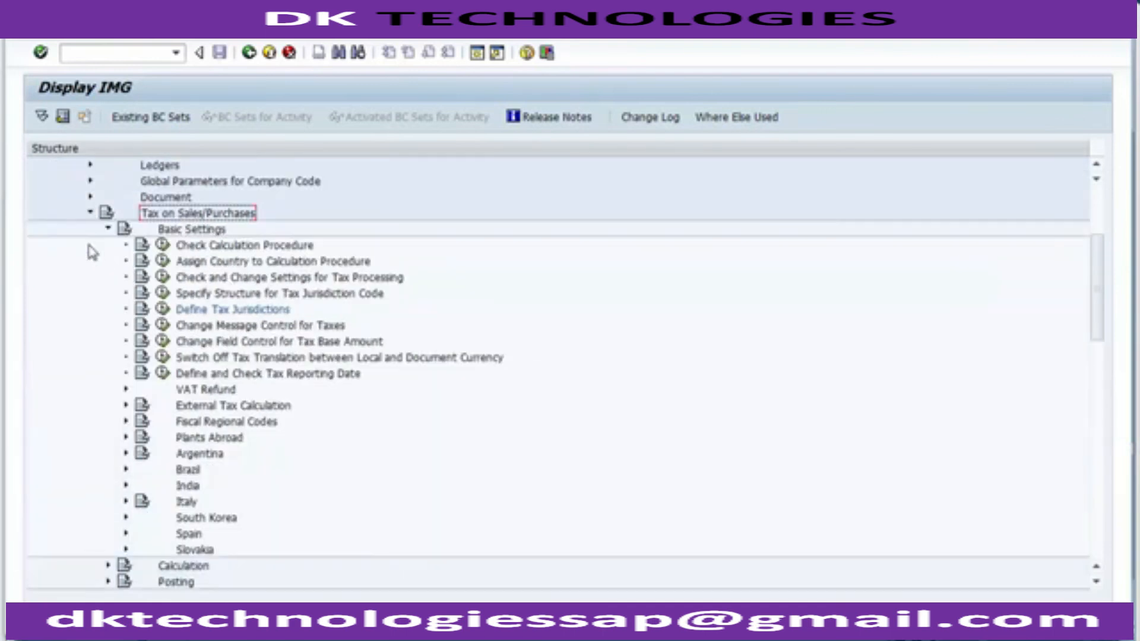
{"action": "left_click", "coordinate": [108, 229]}
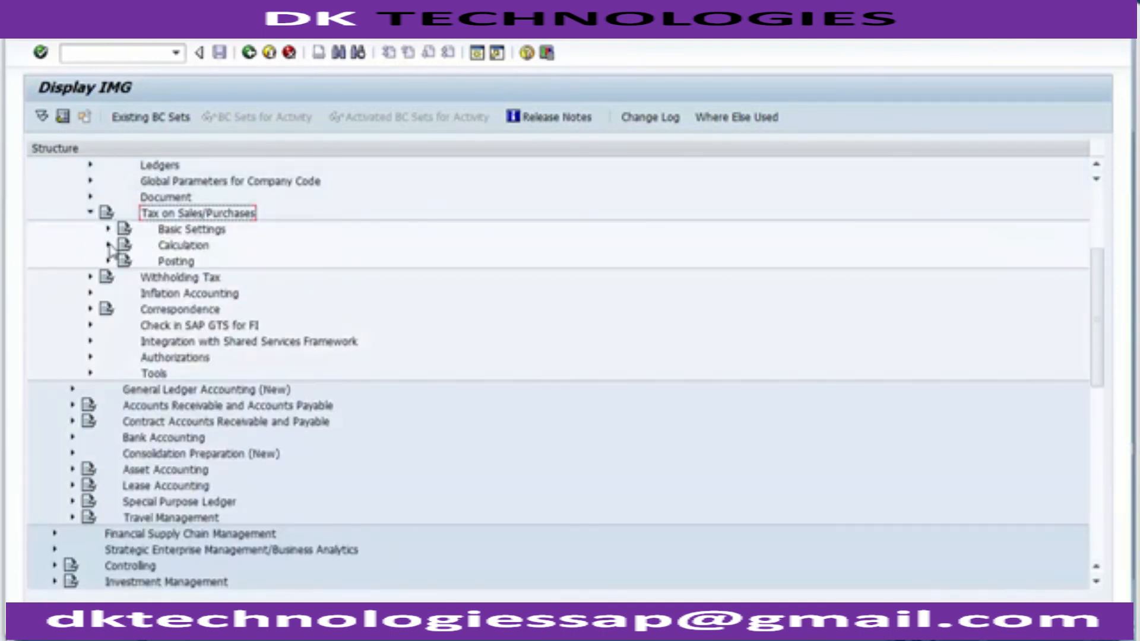
{"action": "left_click", "coordinate": [108, 245]}
{"action": "left_click", "coordinate": [183, 261]}
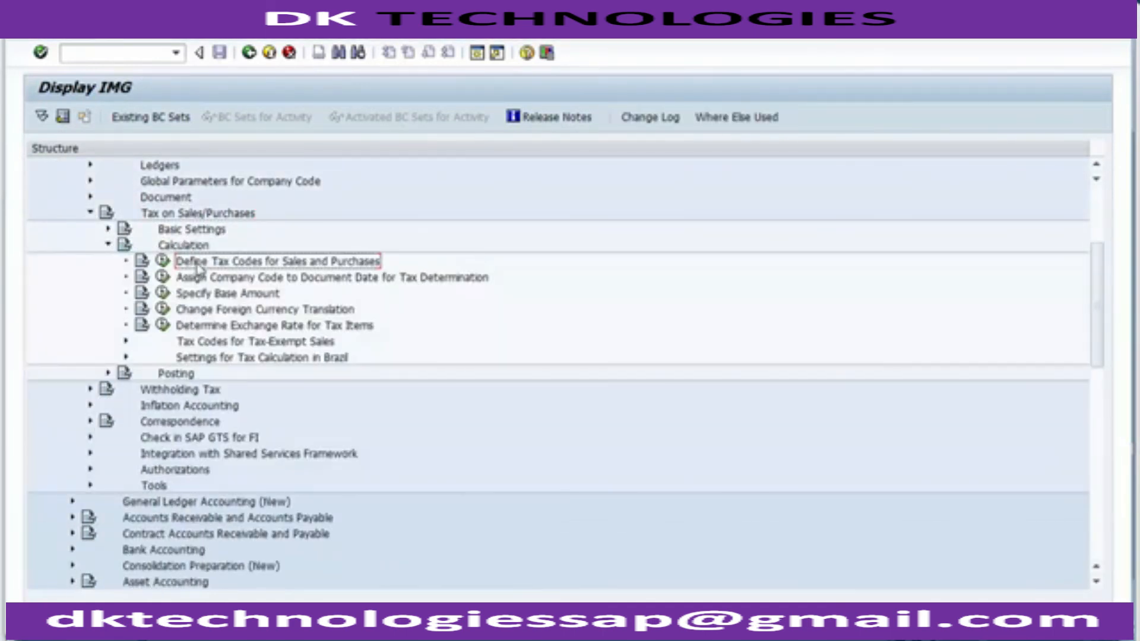
Step: Open the Define Tax Codes for Sales and Purchases activity for country US (United States)
{"action": "left_click", "coordinate": [162, 263]}
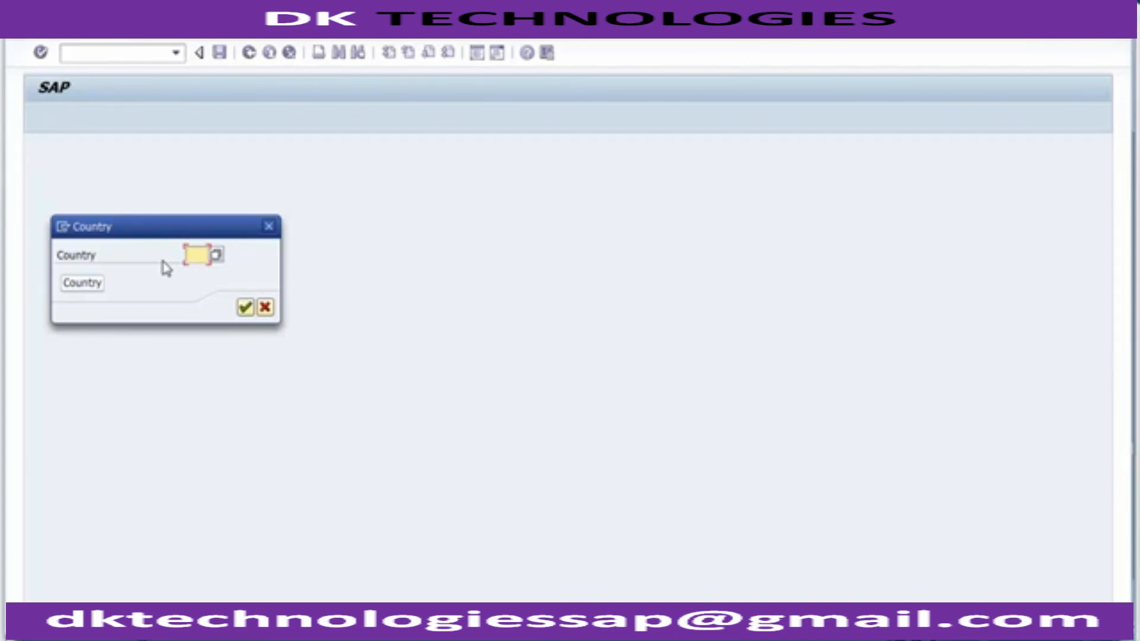
{"action": "left_click", "coordinate": [218, 257]}
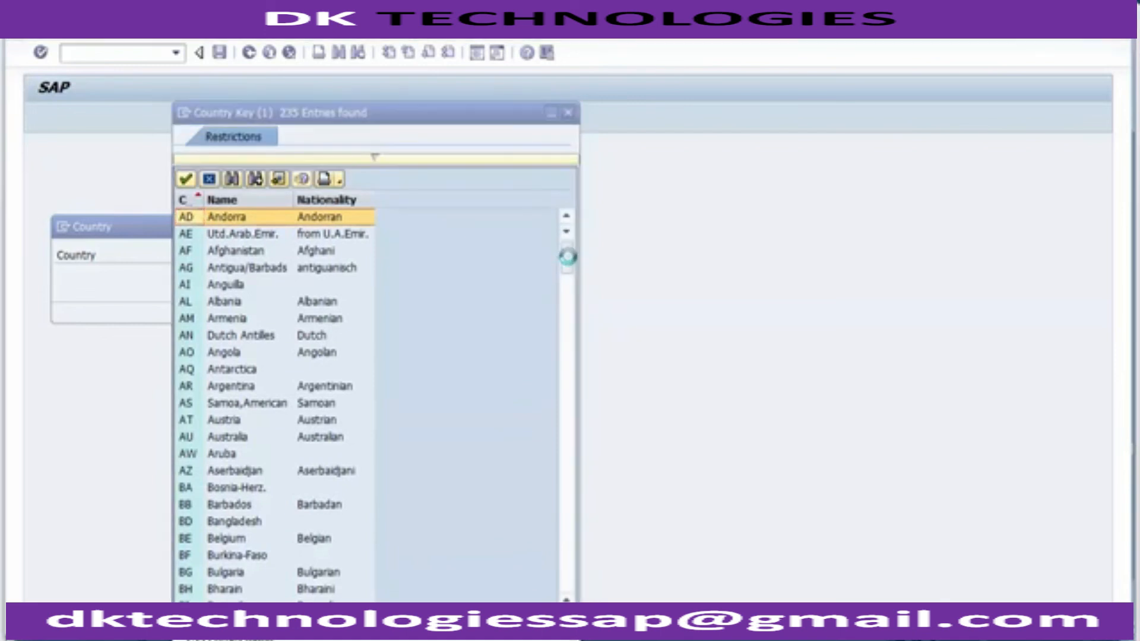
{"action": "left_click_drag", "start_coordinate": [569, 264], "coordinate": [568, 579]}
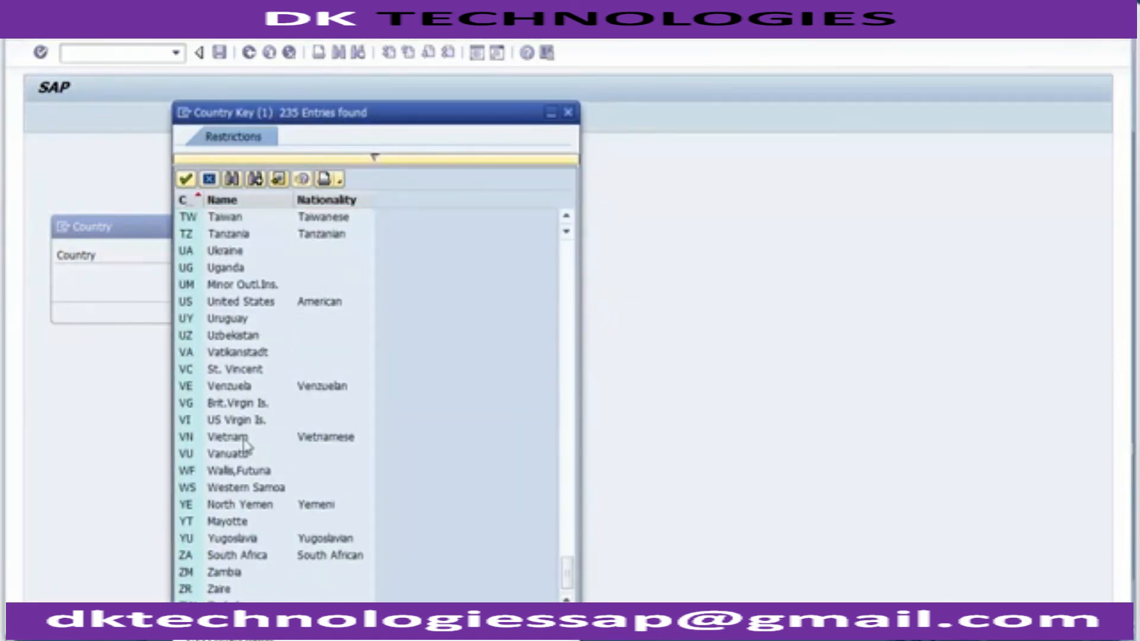
{"action": "left_click", "coordinate": [235, 302]}
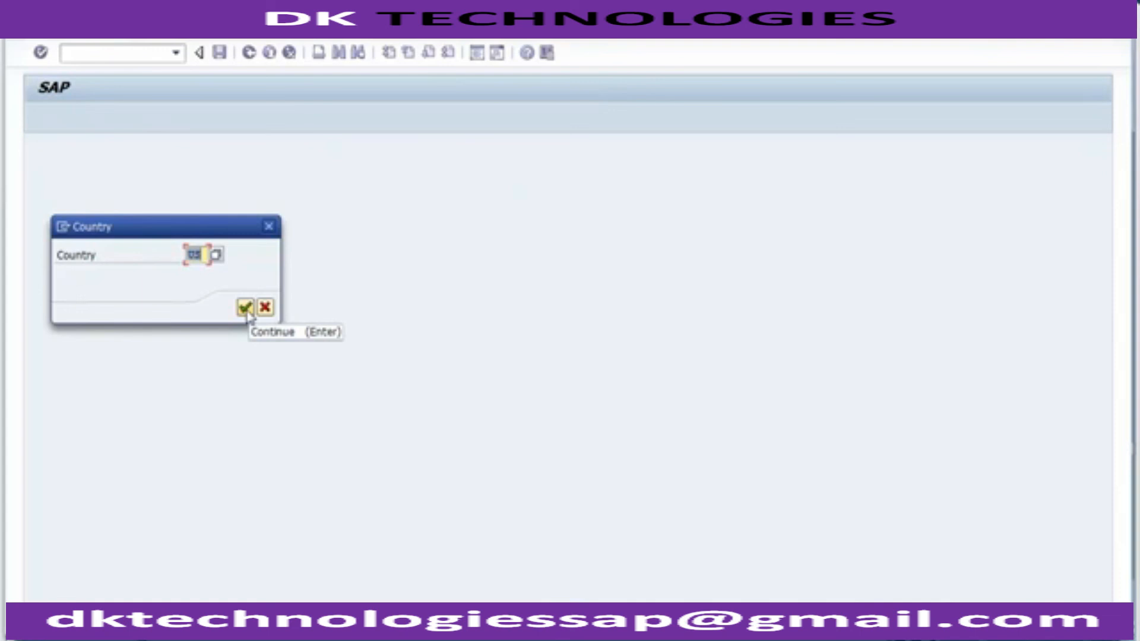
{"action": "left_click", "coordinate": [245, 308]}
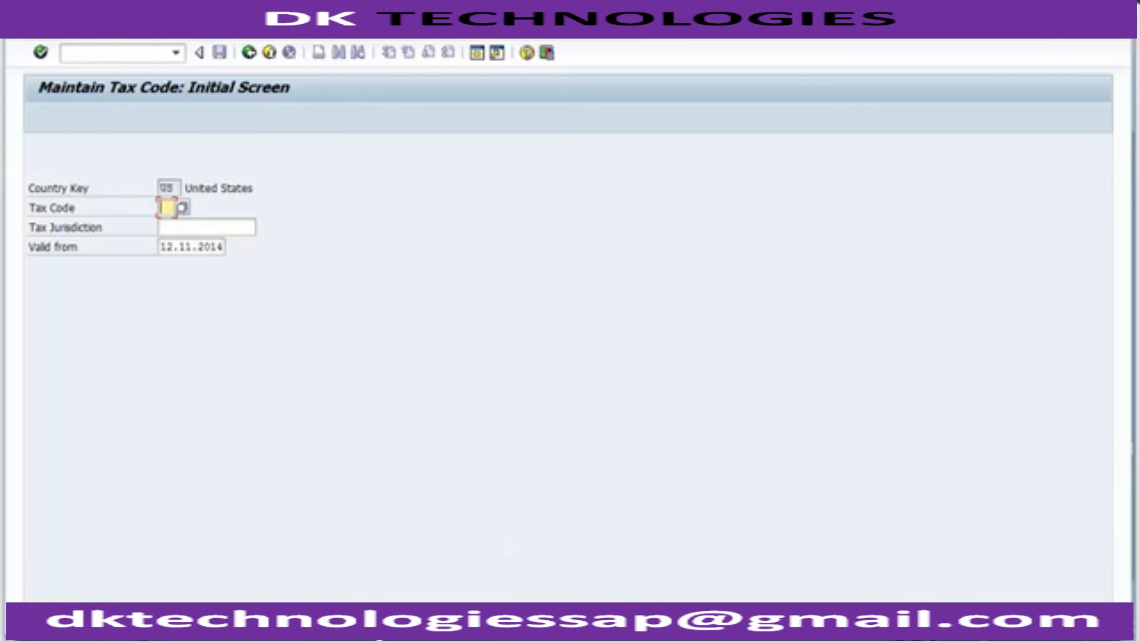
Step: Switch to PowerPoint and read the tax codes and their descriptions on the slide after Define Tax Codes for Sales and Purchases
{"action": "left_click", "coordinate": [428, 630]}
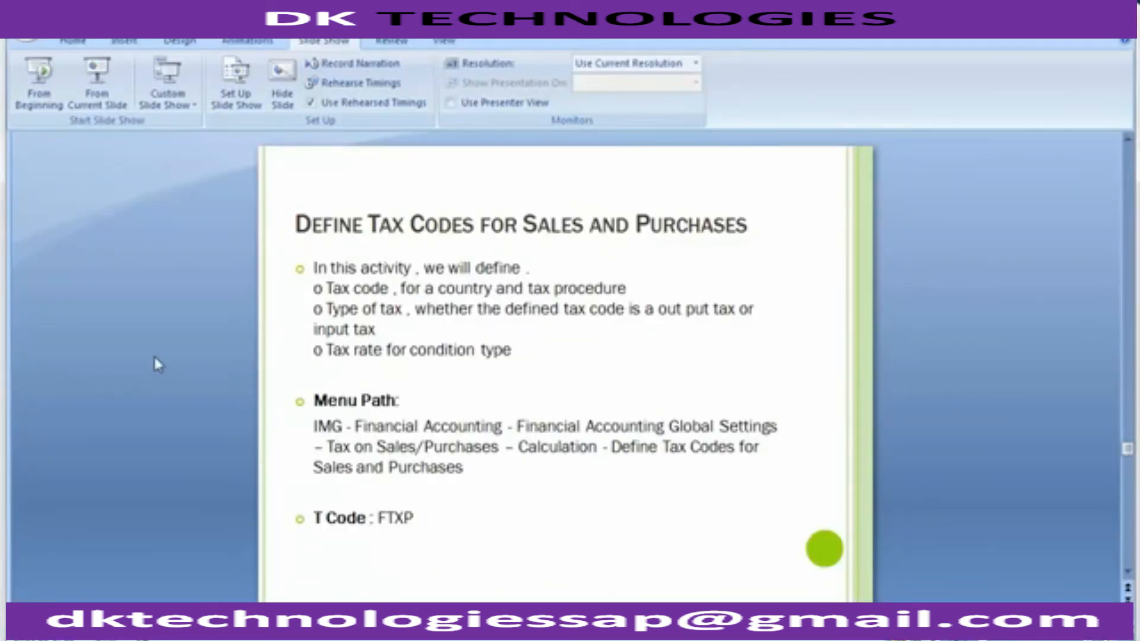
{"action": "scroll", "coordinate": [153, 358], "scroll_direction": "down", "scroll_amount": 2}
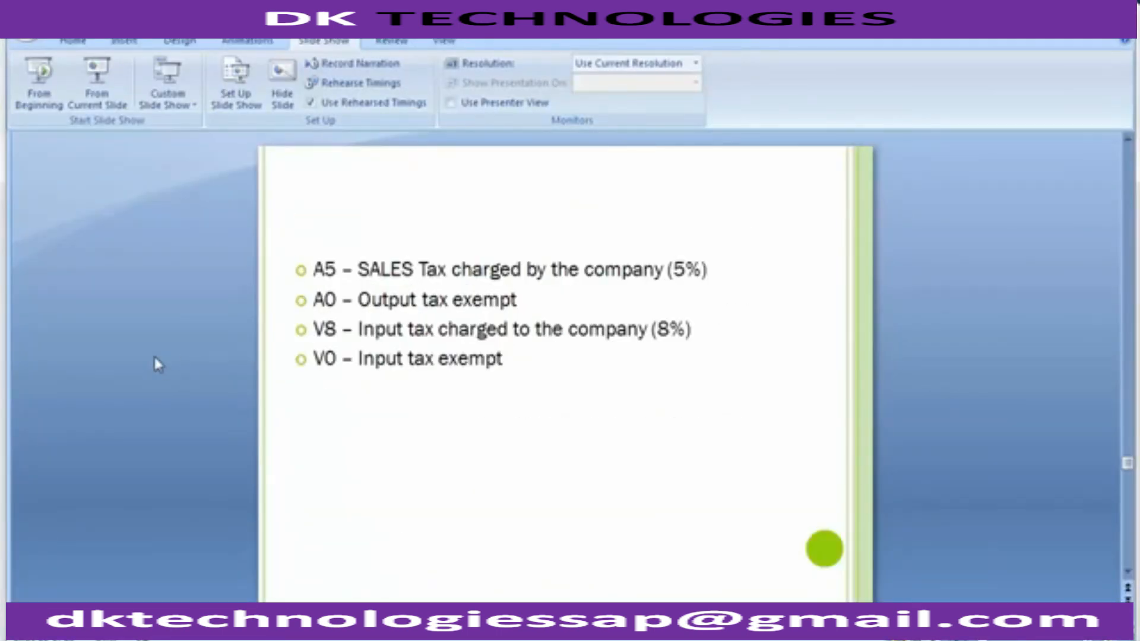
{"action": "left_click", "coordinate": [315, 270]}
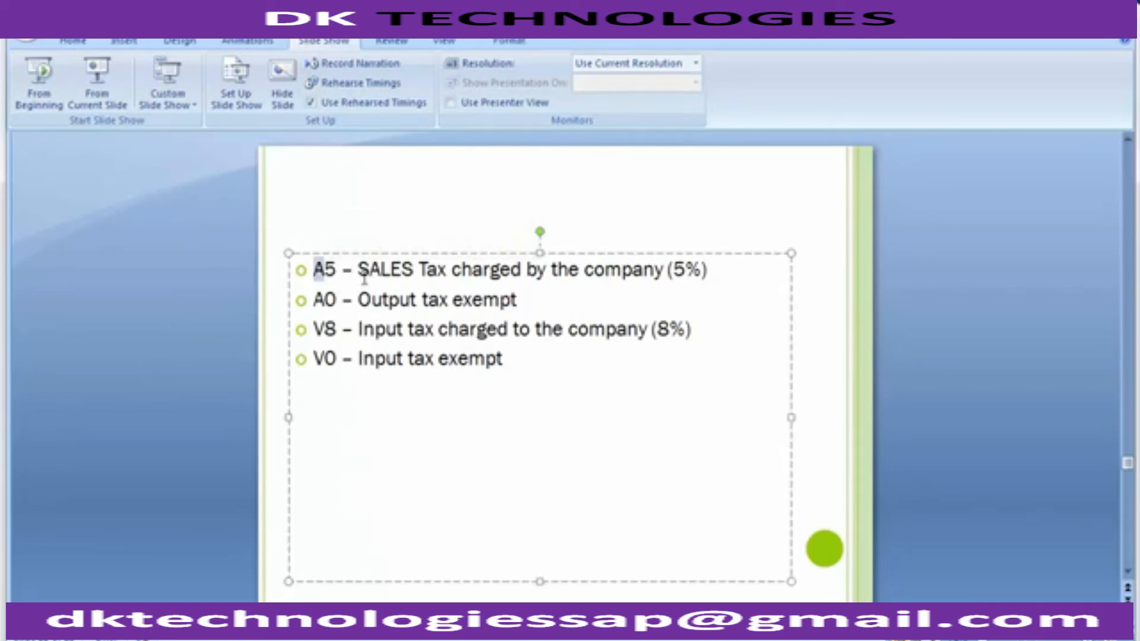
{"action": "left_click_drag", "start_coordinate": [362, 272], "coordinate": [709, 293]}
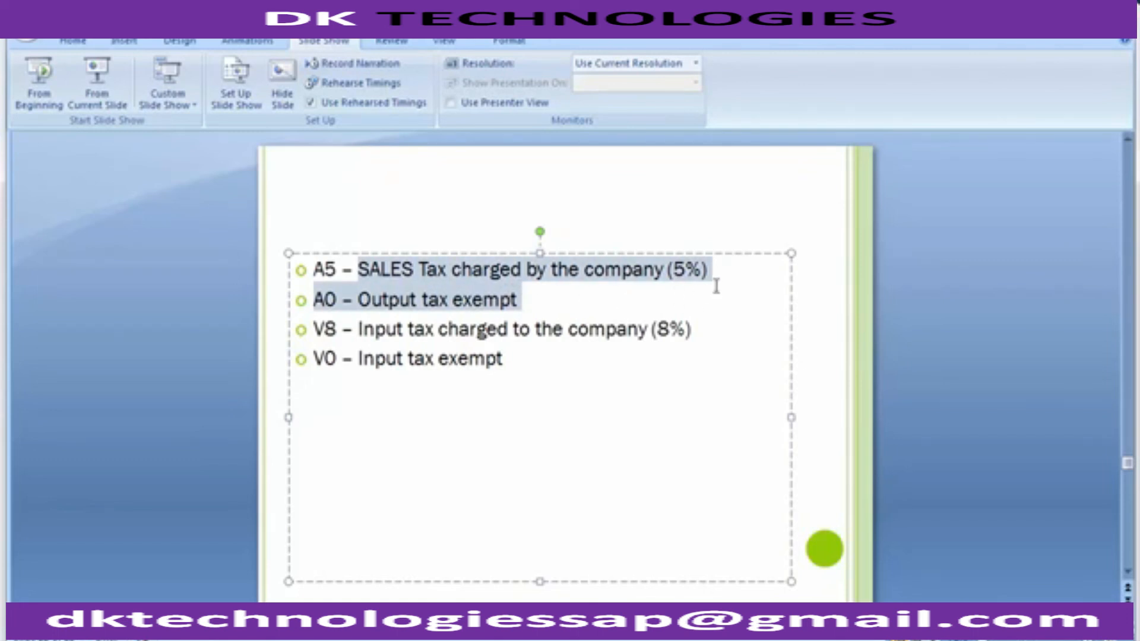
{"action": "left_click", "coordinate": [398, 300]}
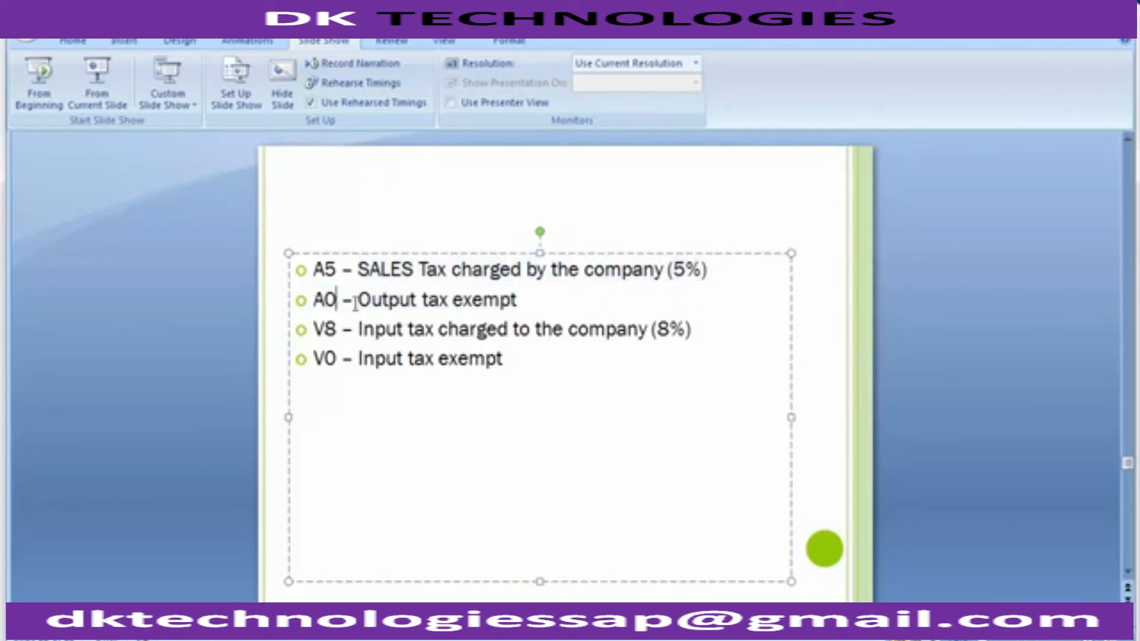